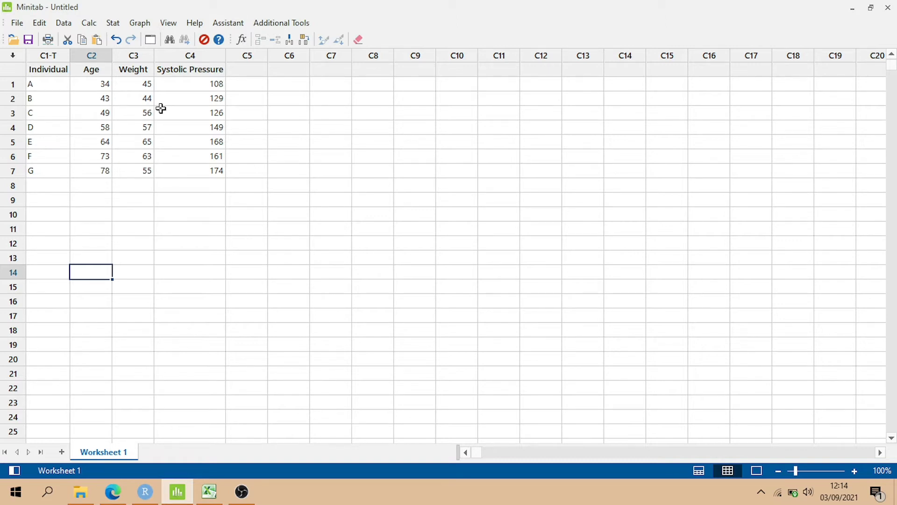
# - Display descriptive statistics for the Age, Weight and Systolic Pressure columns
pyautogui.click(117, 25)
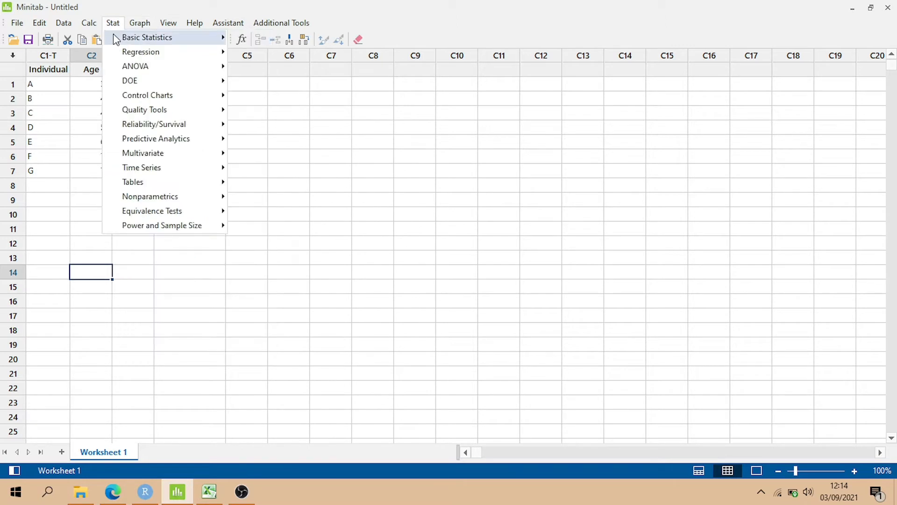
pyautogui.moveTo(209, 44)
pyautogui.click(257, 38)
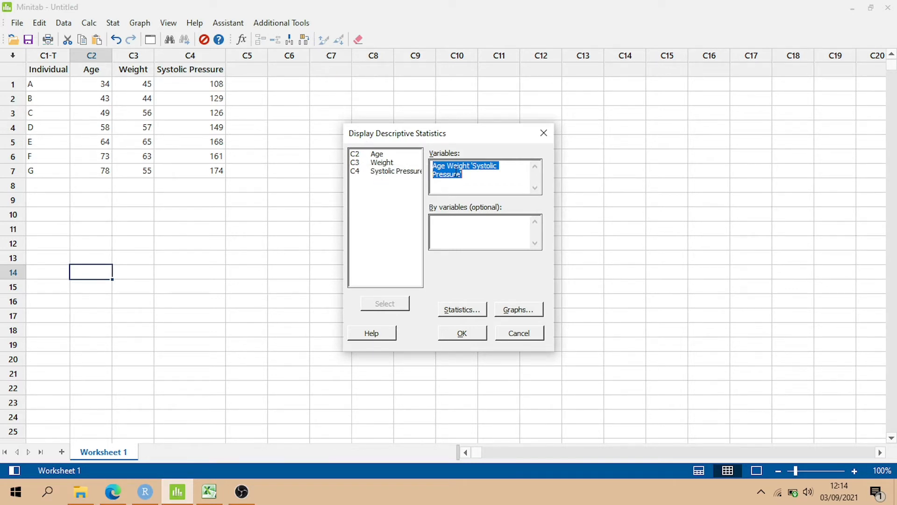
pyautogui.click(456, 335)
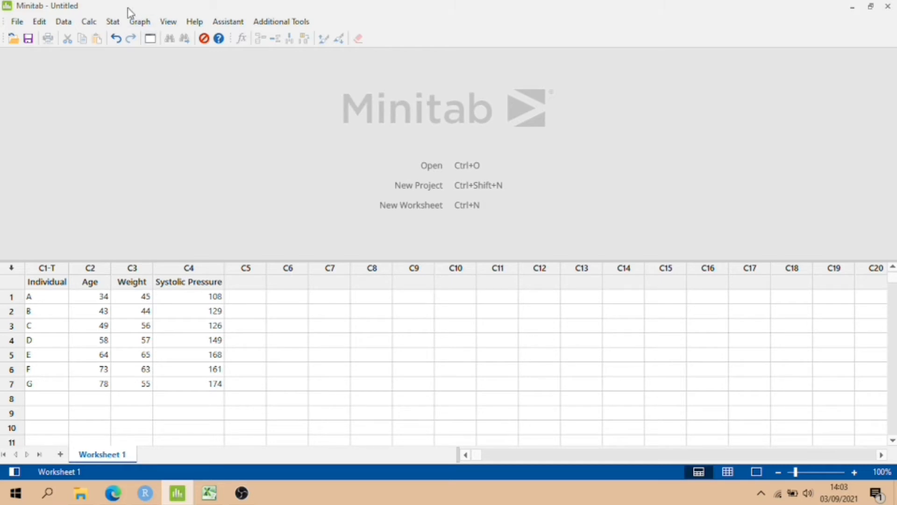
# - Create a simple scatterplot with Age as Y and Systolic Pressure as X, and show only the output
pyautogui.click(134, 25)
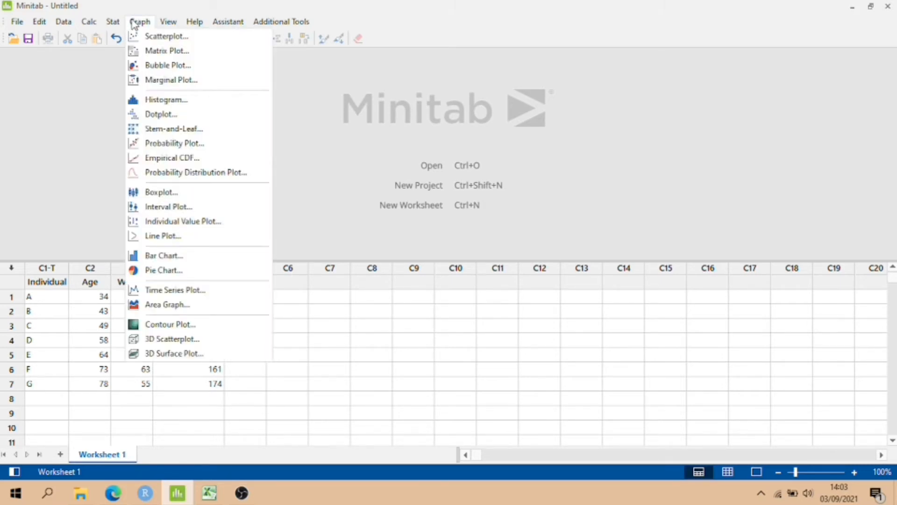
pyautogui.click(164, 36)
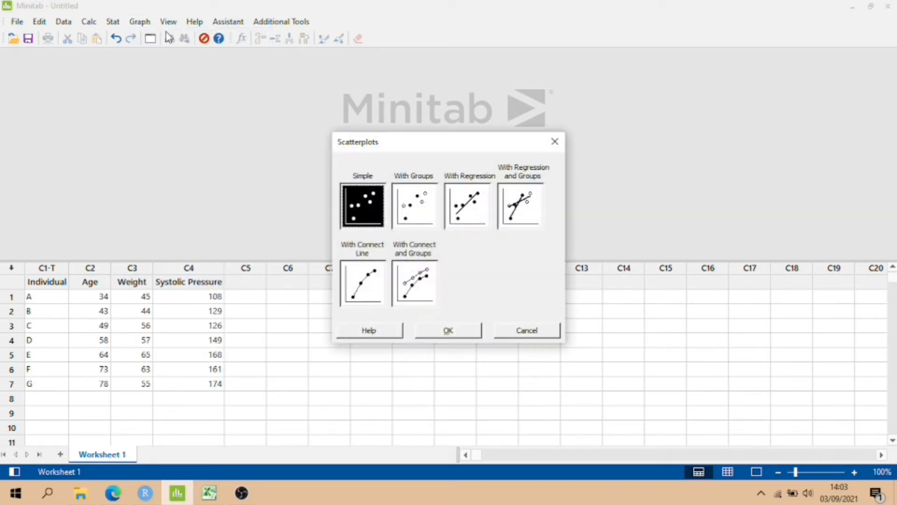
pyautogui.click(445, 333)
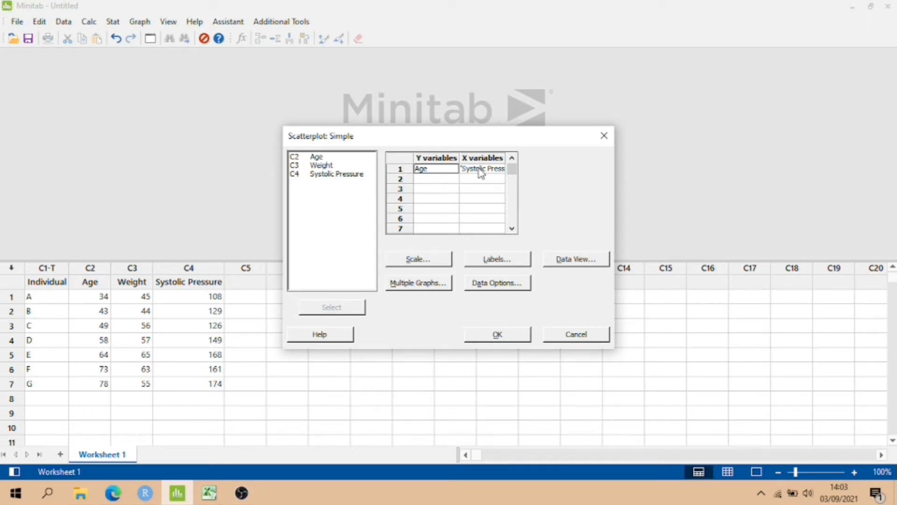
pyautogui.click(470, 334)
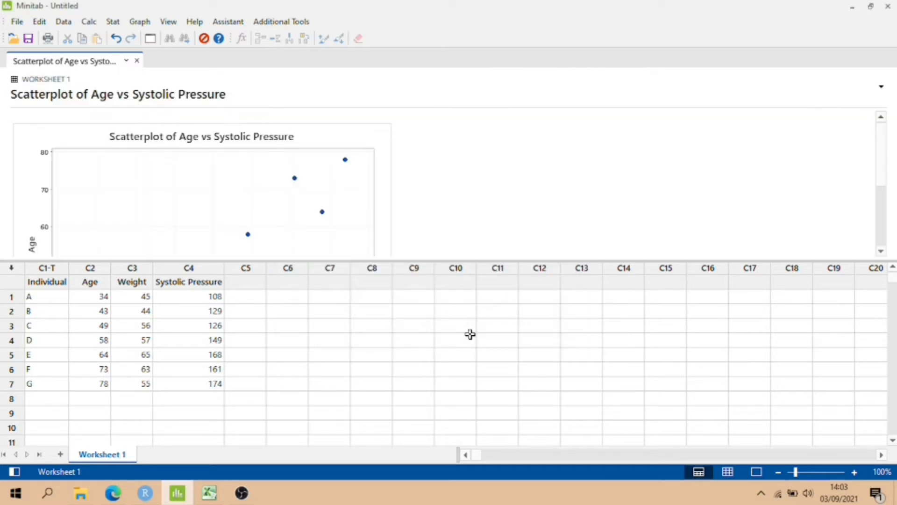
pyautogui.click(176, 24)
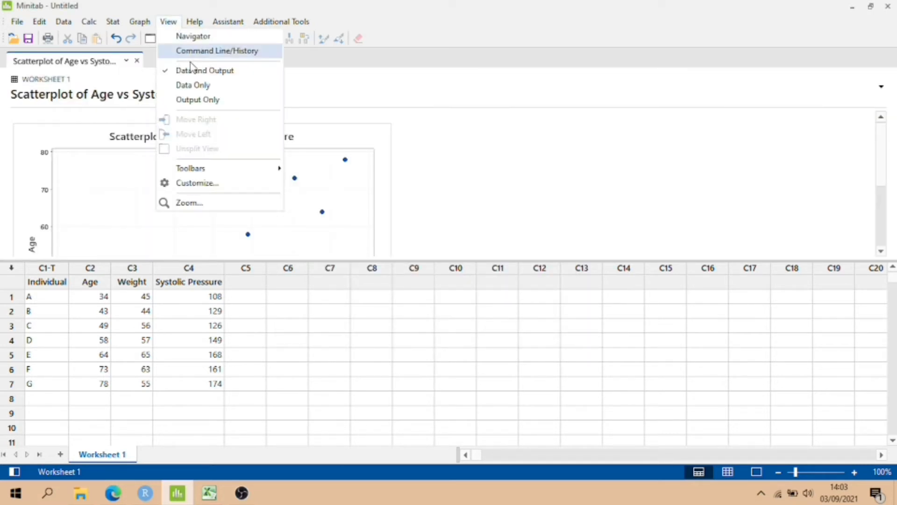
pyautogui.click(208, 100)
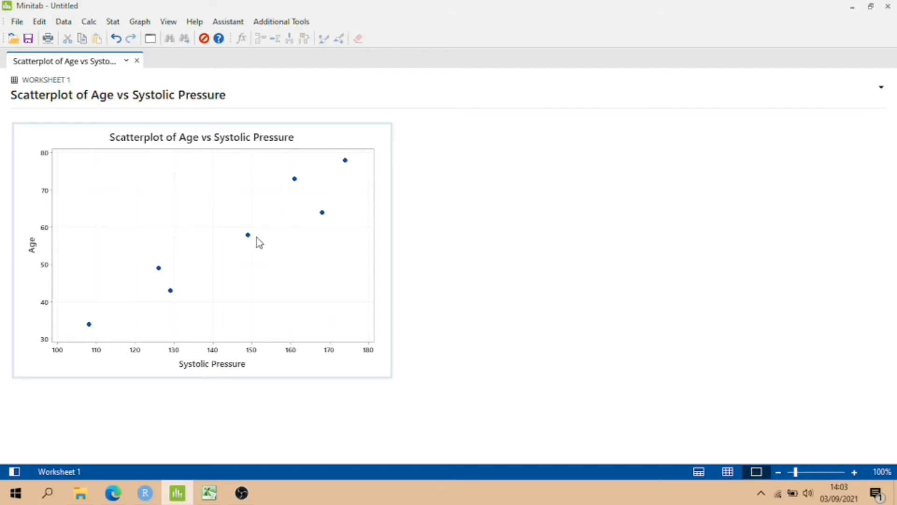
# - Create simple histograms of Weight, Systolic Pressure and Age and view the resulting graphs
pyautogui.click(140, 23)
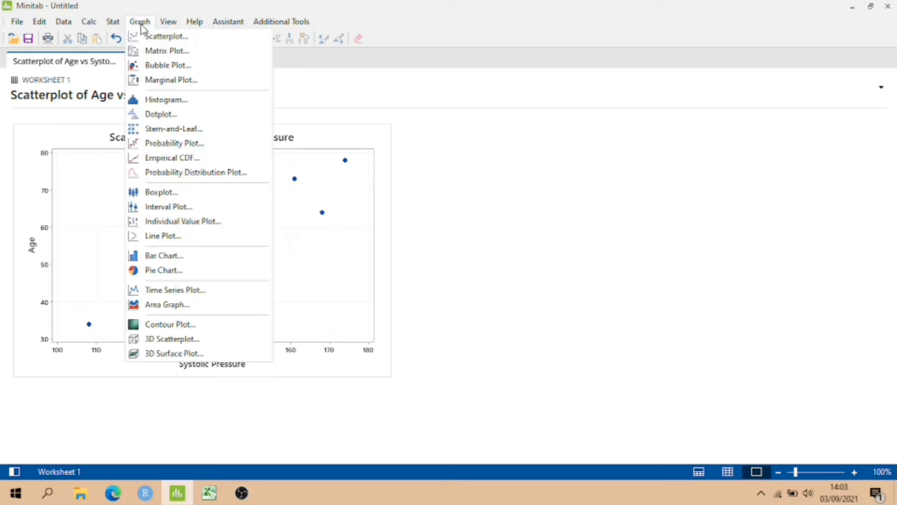
pyautogui.click(164, 99)
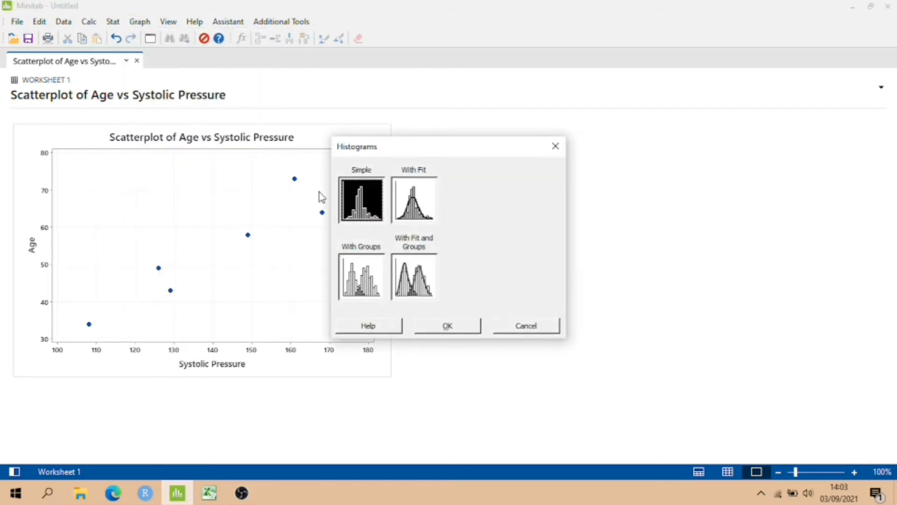
pyautogui.click(447, 327)
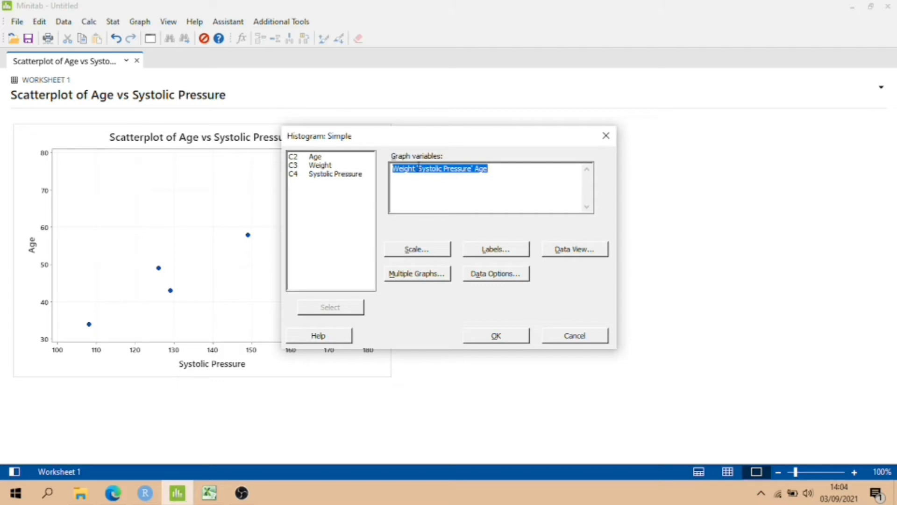
pyautogui.click(418, 168)
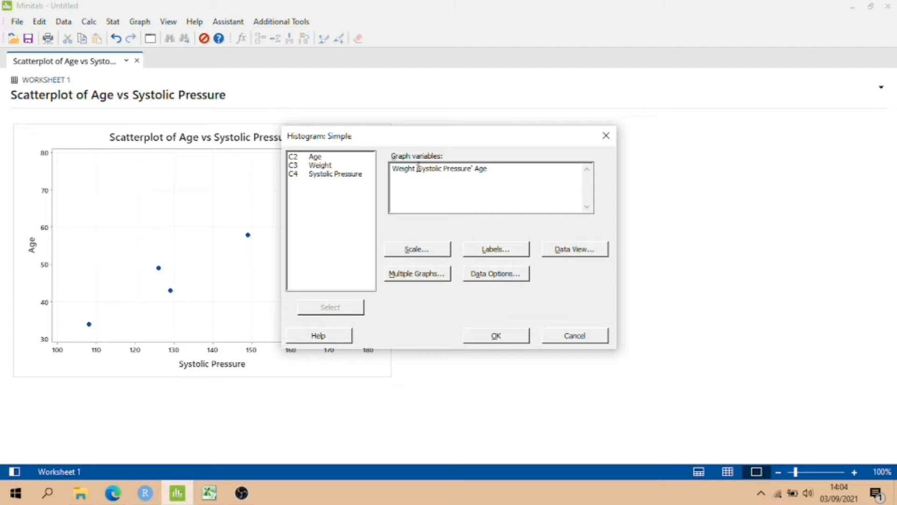
pyautogui.click(490, 337)
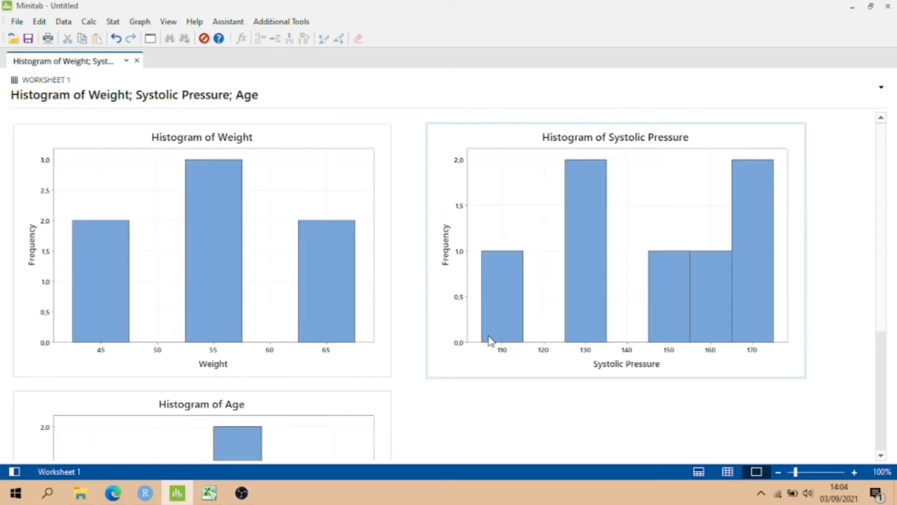
pyautogui.scroll(-1, 883, 329)
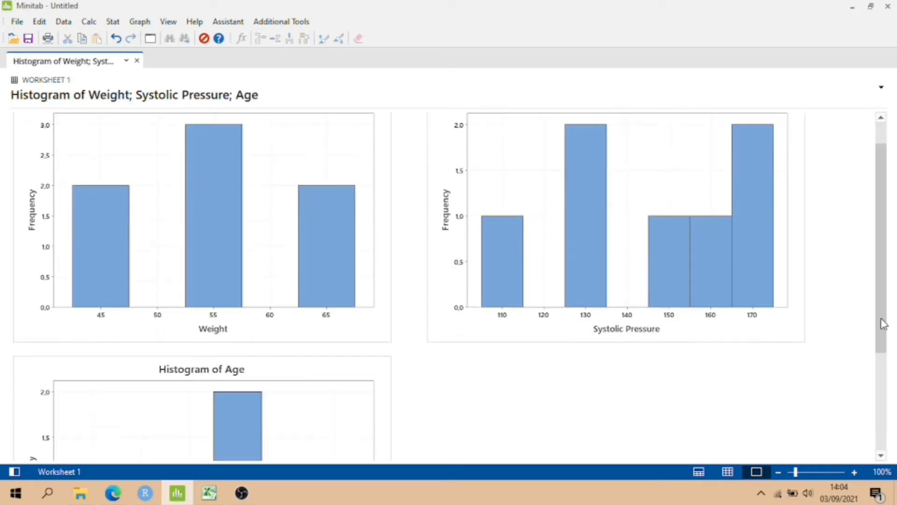
pyautogui.moveTo(883, 324); pyautogui.dragTo(892, 303)
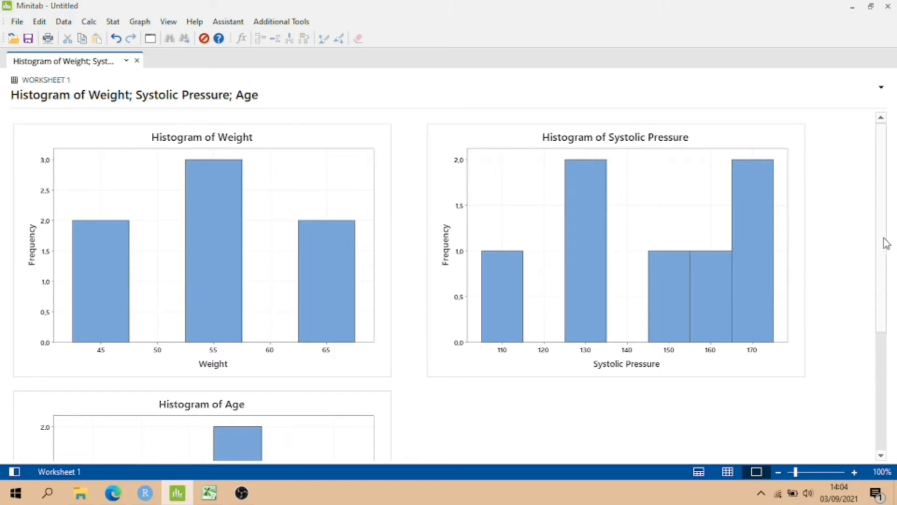
# - Create simple one-Y boxplots of Weight, Systolic Pressure and Age, and look through all three graphs
pyautogui.click(140, 22)
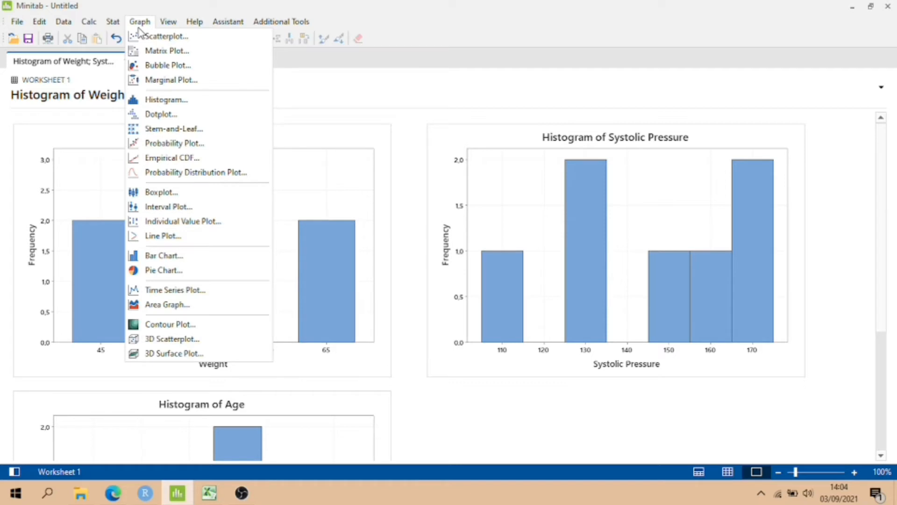
pyautogui.click(182, 195)
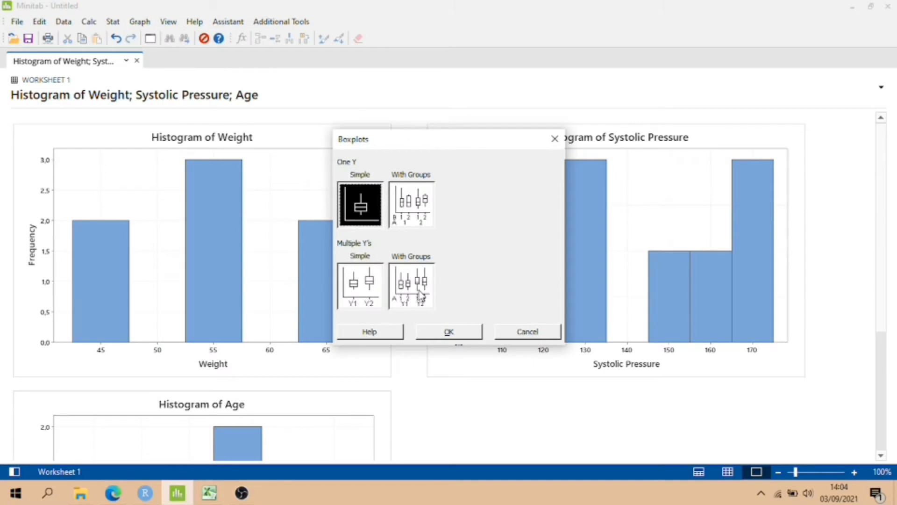
pyautogui.click(448, 334)
pyautogui.click(429, 170)
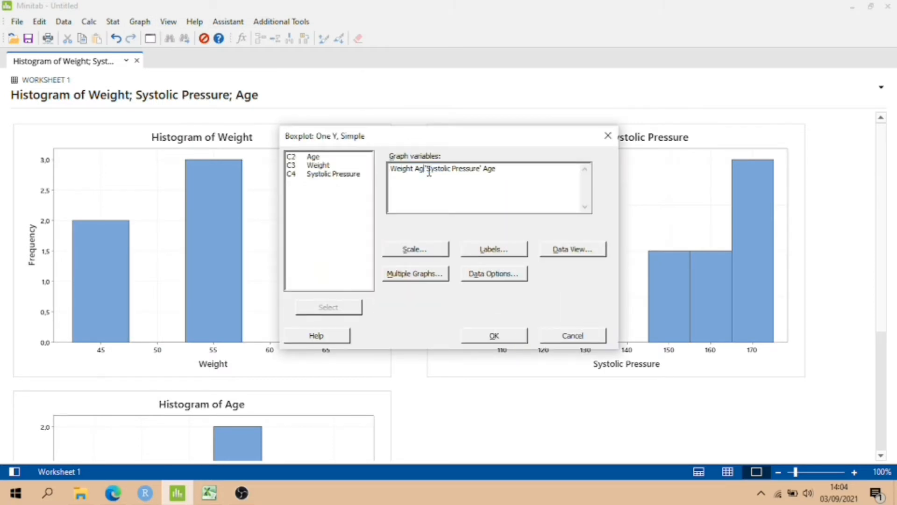
pyautogui.press('BackSpace')
pyautogui.press('BackSpace')
pyautogui.press('BackSpace')
pyautogui.click(498, 338)
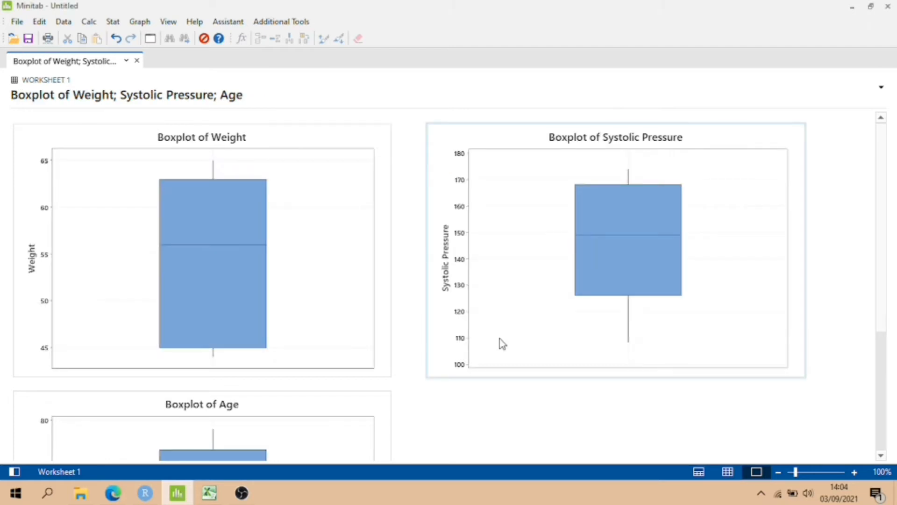
pyautogui.scroll(-4, 894, 371)
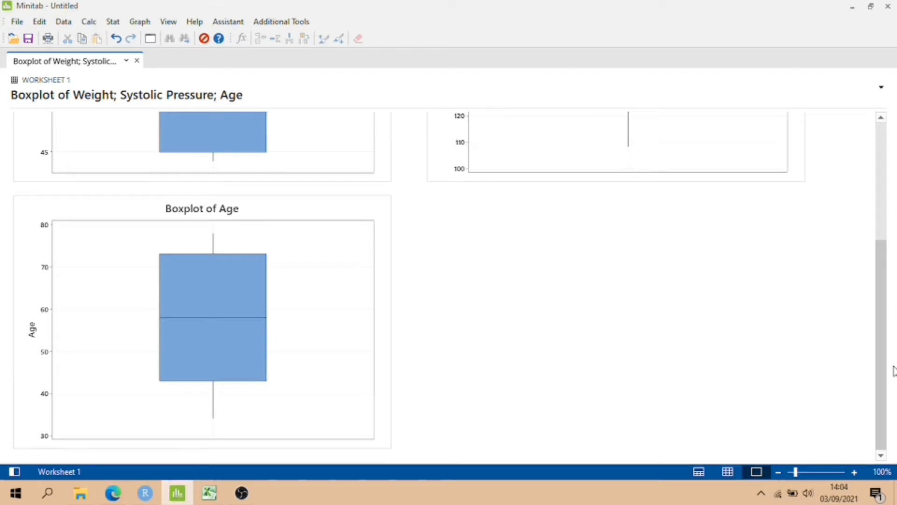
pyautogui.scroll(4, 894, 370)
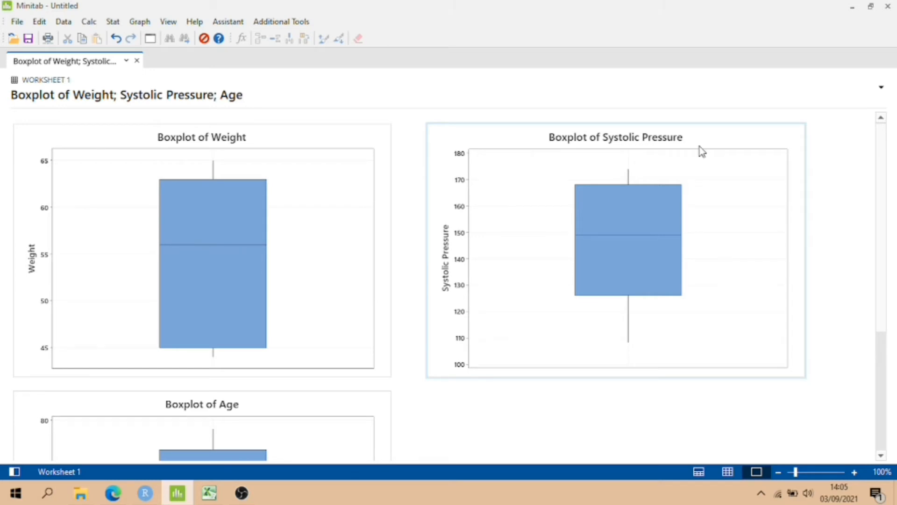
pyautogui.scroll(-1, 894, 228)
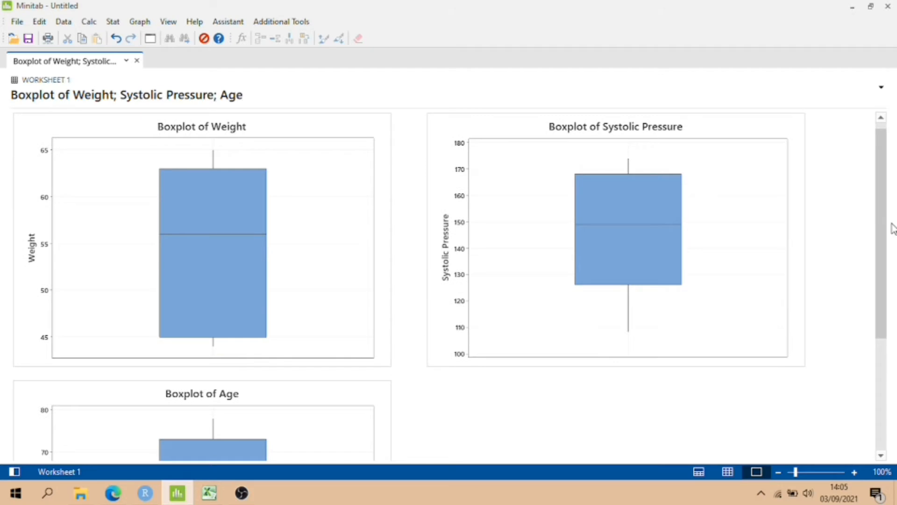
pyautogui.scroll(-3, 354, 125)
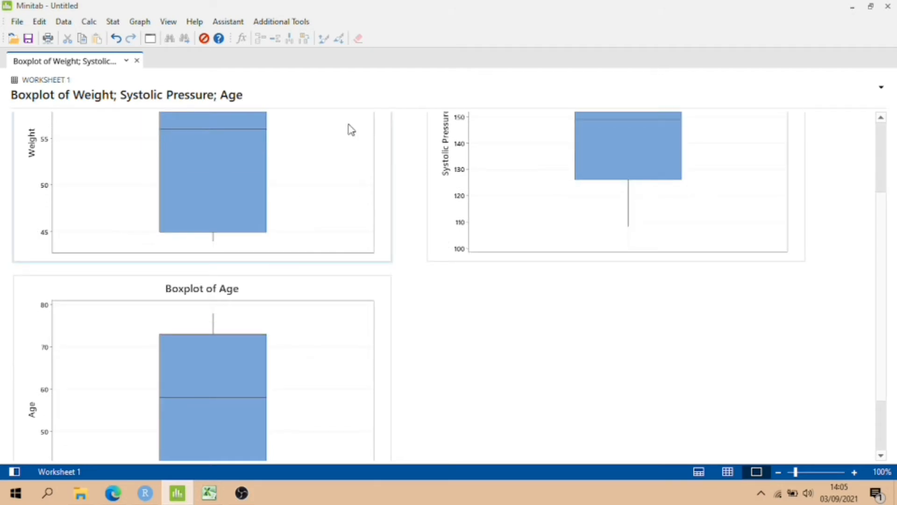
# - Create simple bar charts of counts of unique values for Age, Weight and Systolic Pressure, and look through them
pyautogui.click(140, 21)
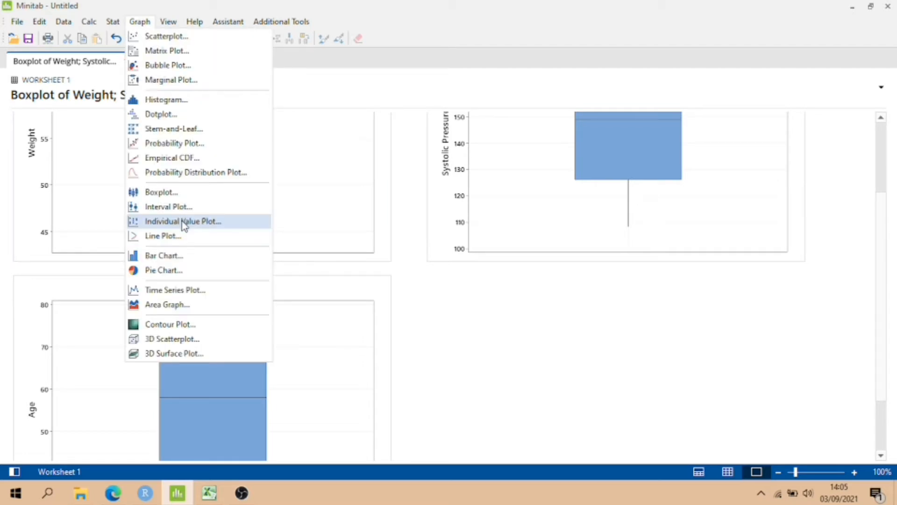
pyautogui.click(164, 255)
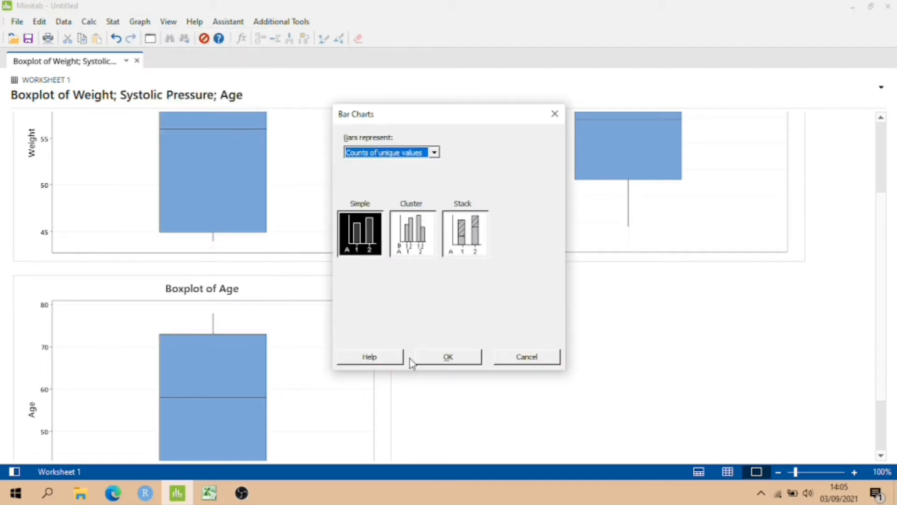
pyautogui.click(416, 357)
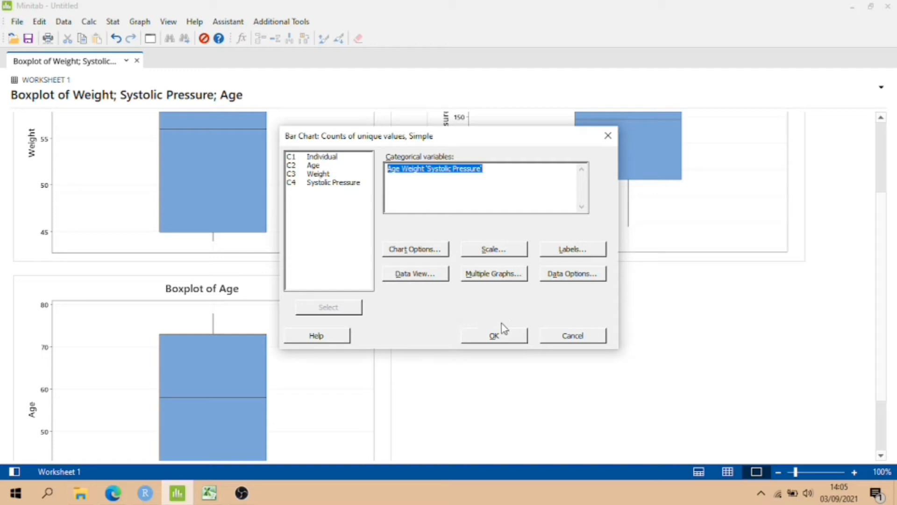
pyautogui.click(495, 336)
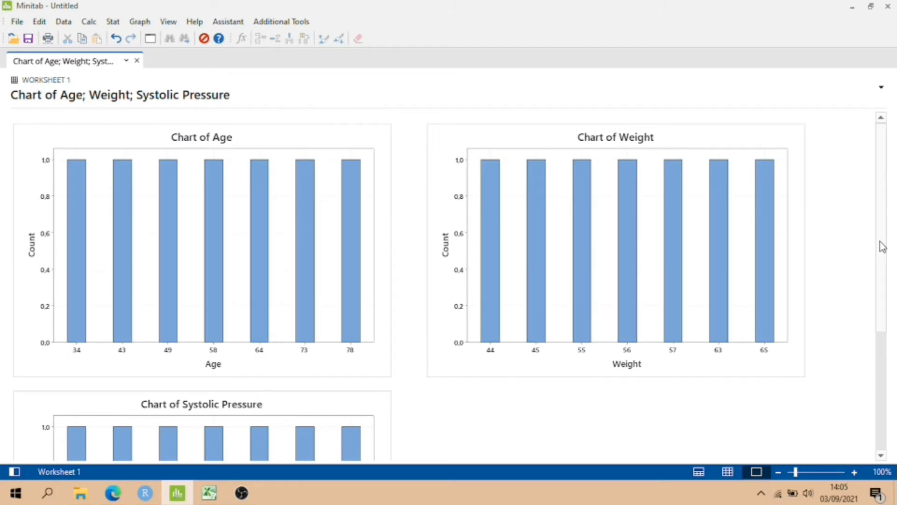
pyautogui.moveTo(345, 243)
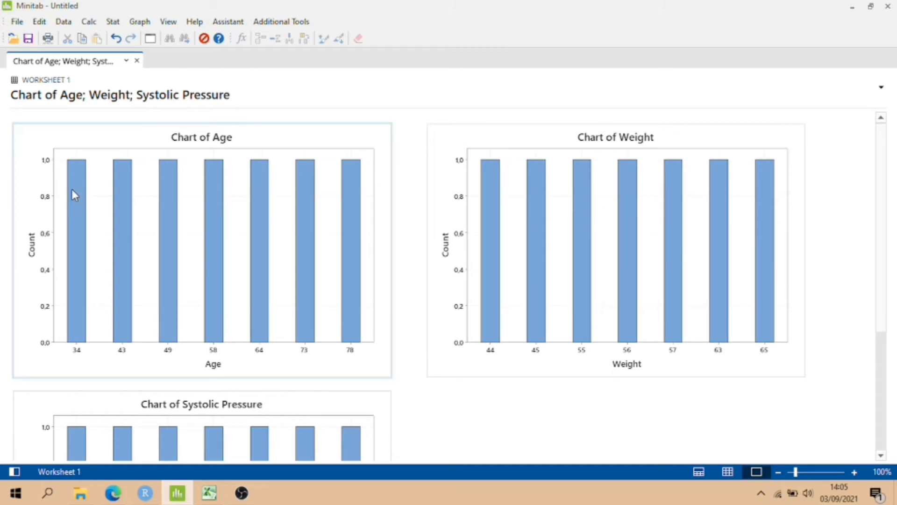
pyautogui.moveTo(72, 191)
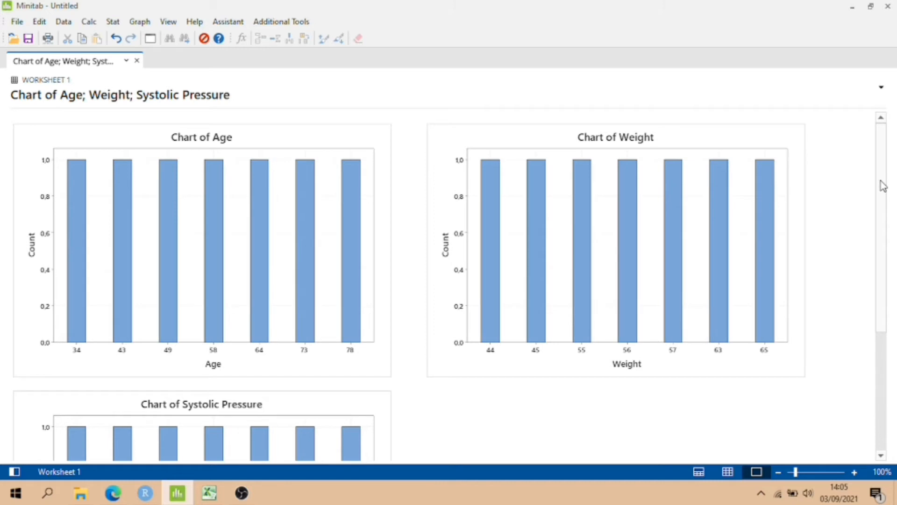
pyautogui.moveTo(883, 185); pyautogui.dragTo(890, 309)
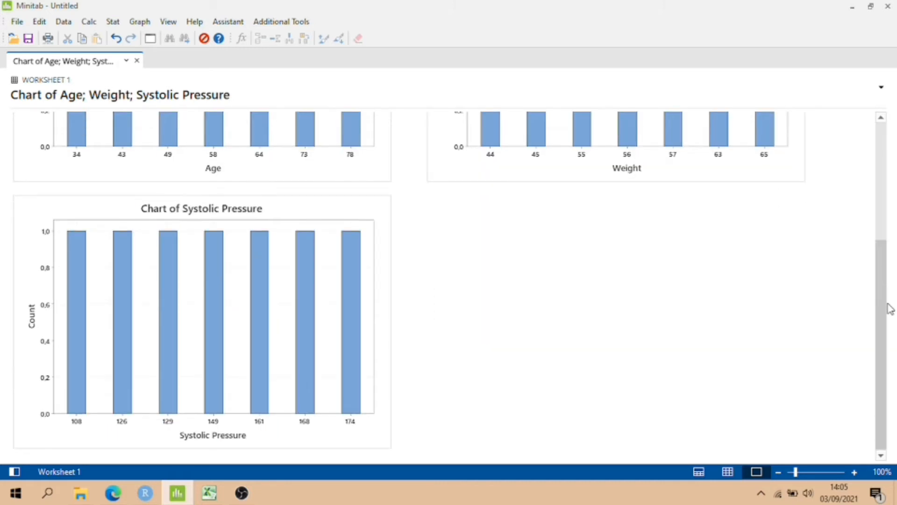
pyautogui.click(884, 241)
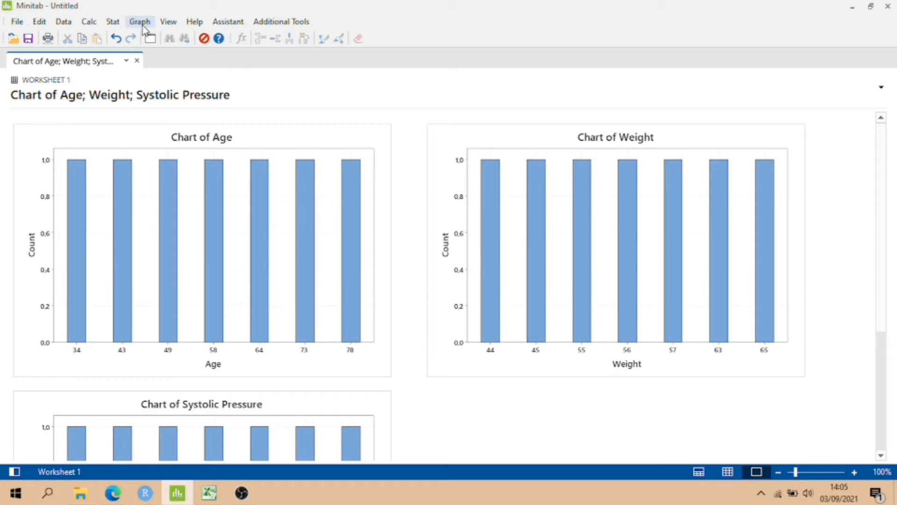
# - Create a pie chart of counts of unique values for Weight, Age and Systolic Pressure
pyautogui.click(140, 22)
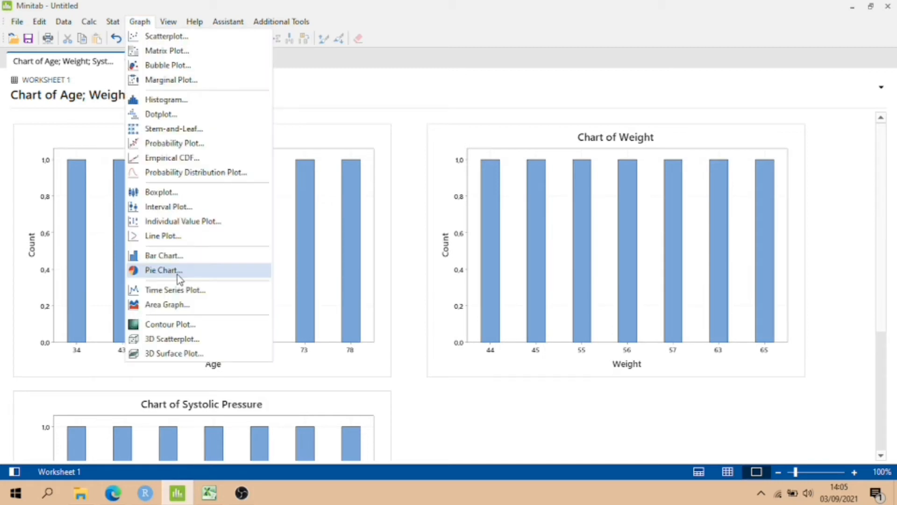
pyautogui.click(164, 270)
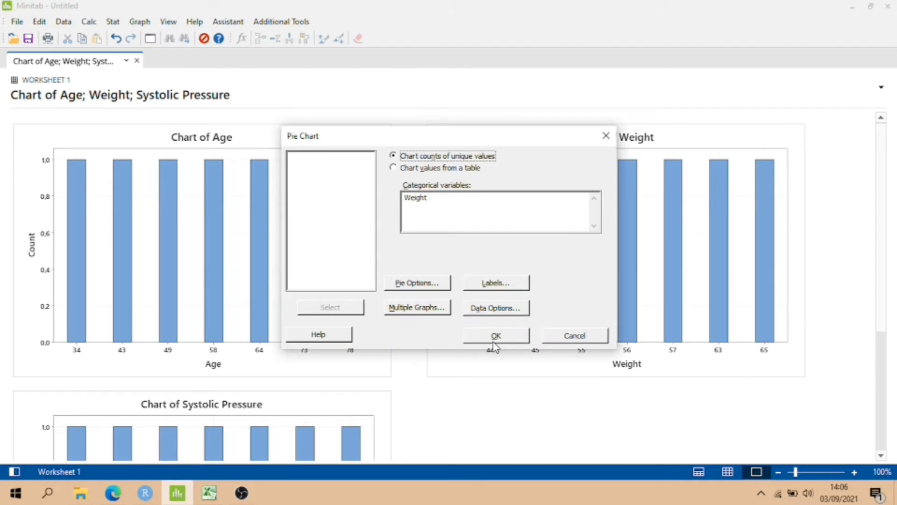
pyautogui.click(435, 203)
pyautogui.click(322, 166)
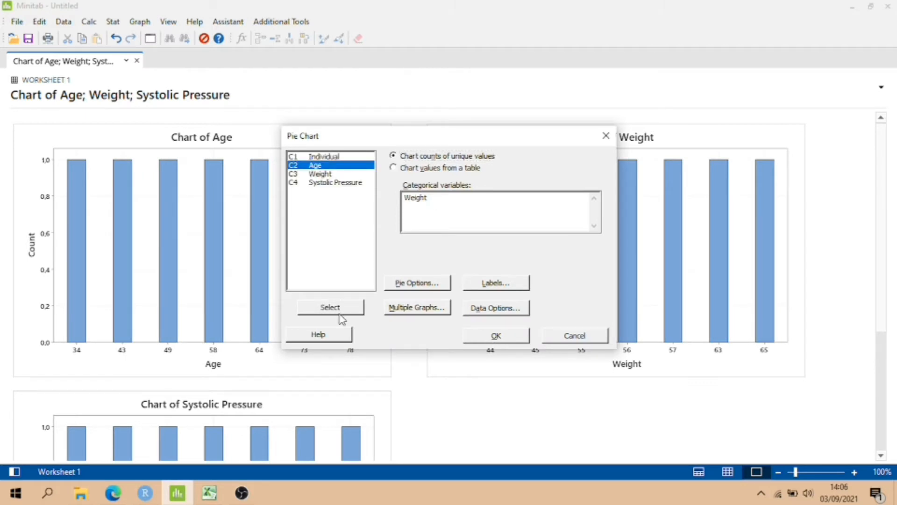
pyautogui.click(340, 315)
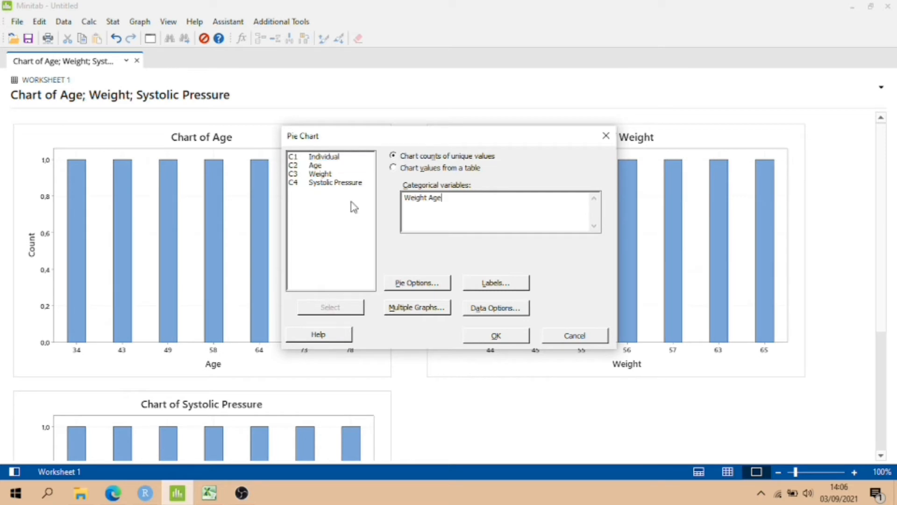
pyautogui.click(352, 183)
pyautogui.click(328, 313)
pyautogui.click(499, 337)
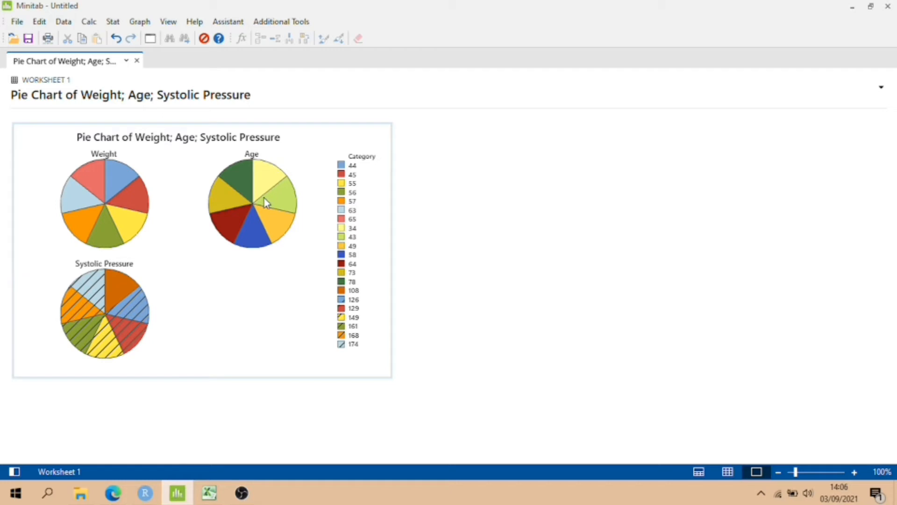
pyautogui.moveTo(256, 200)
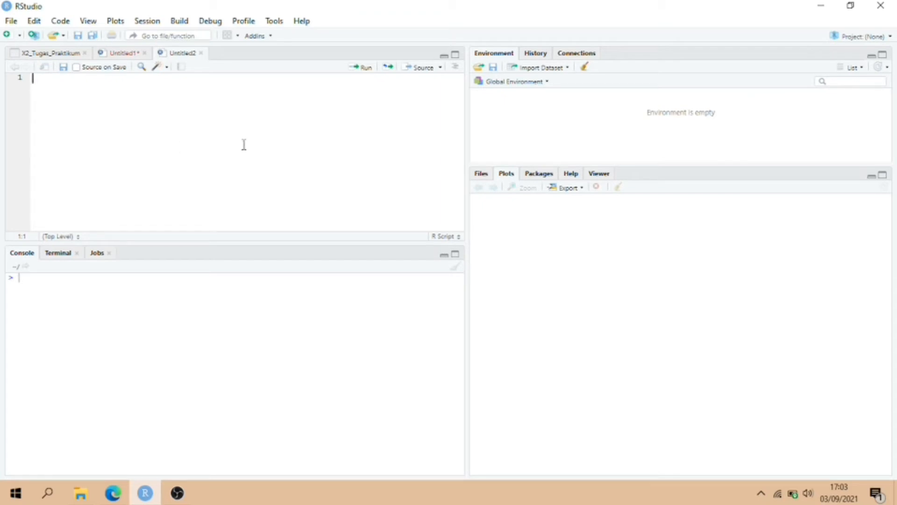
# - In RStudio, import the Excel file 2. Tugas Praktikum.xlsx from the SEMESTER 5 workshop's tugas folder as X2_Tugas_Praktikum
pyautogui.click(542, 67)
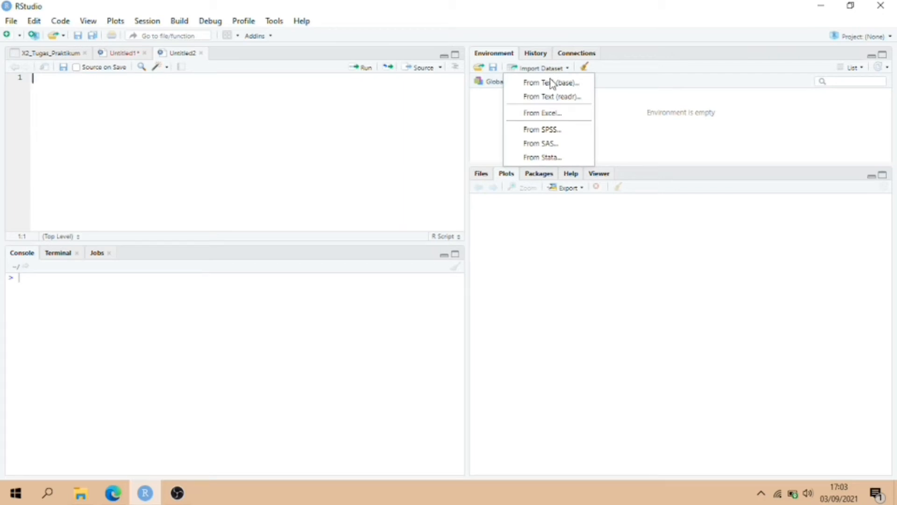
pyautogui.click(549, 114)
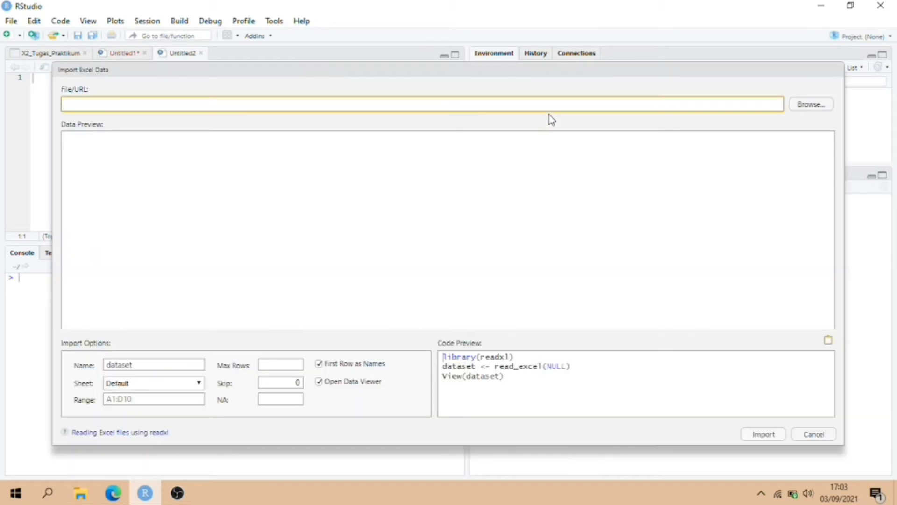
pyautogui.click(815, 106)
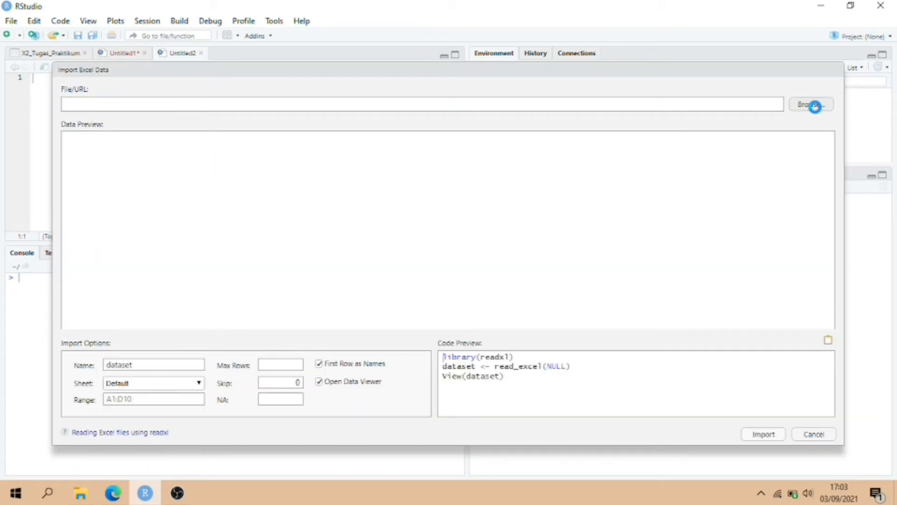
pyautogui.doubleClick(400, 154)
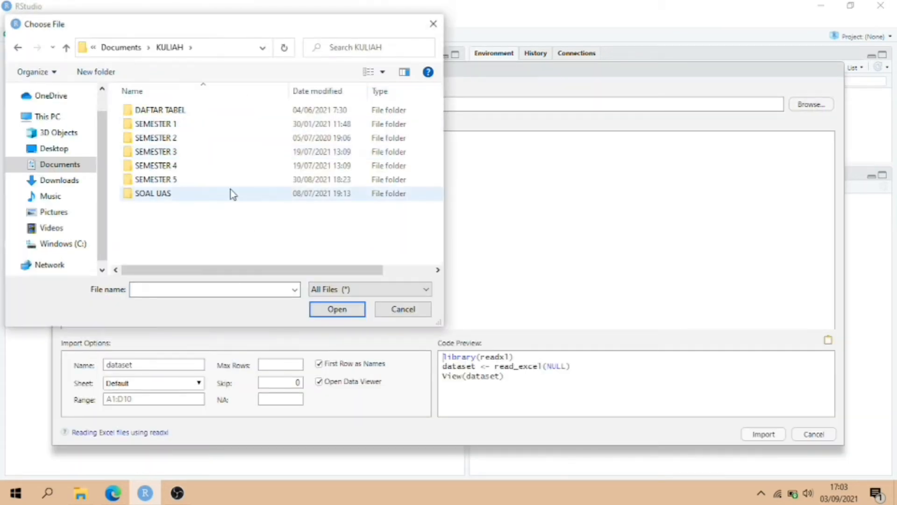
pyautogui.doubleClick(224, 181)
pyautogui.doubleClick(201, 166)
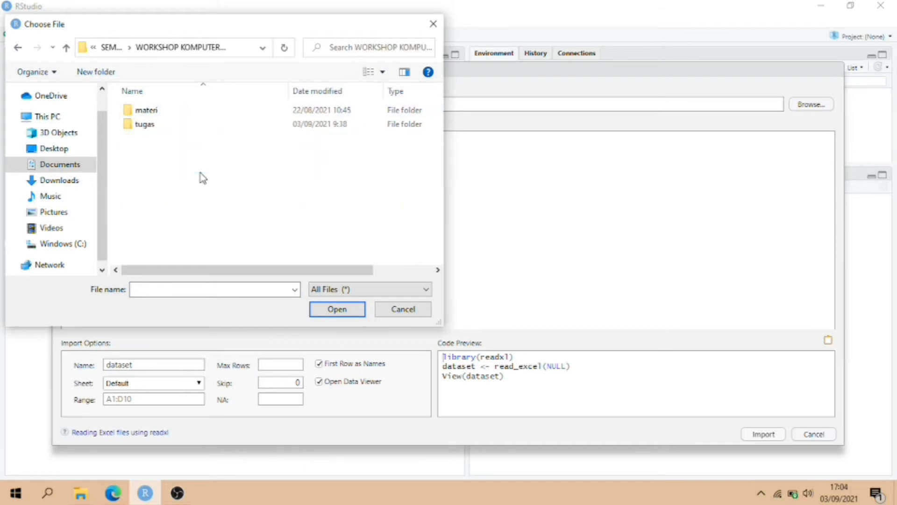
pyautogui.click(204, 124)
pyautogui.doubleClick(204, 125)
pyautogui.click(206, 125)
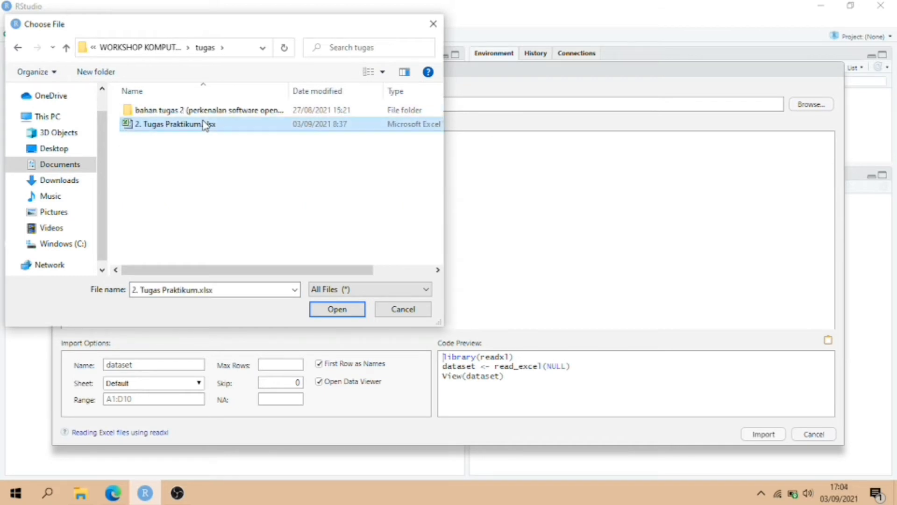
pyautogui.click(326, 310)
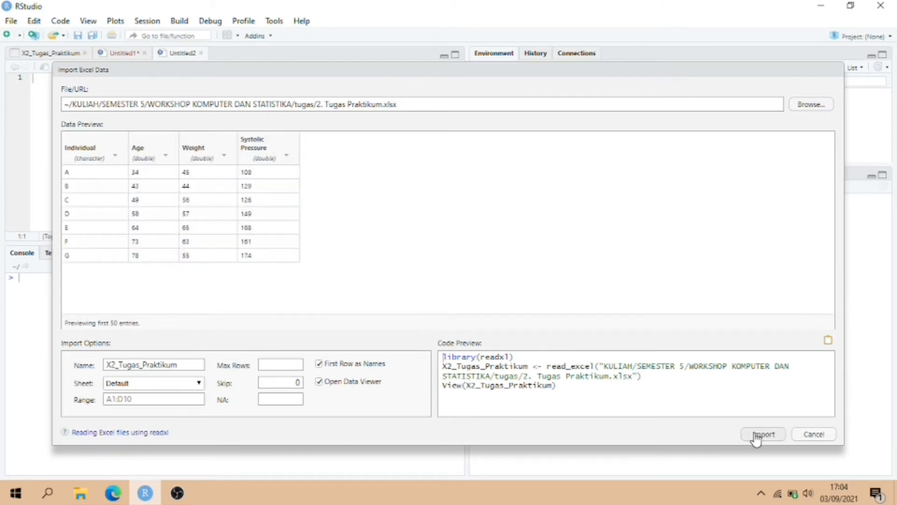
pyautogui.click(756, 435)
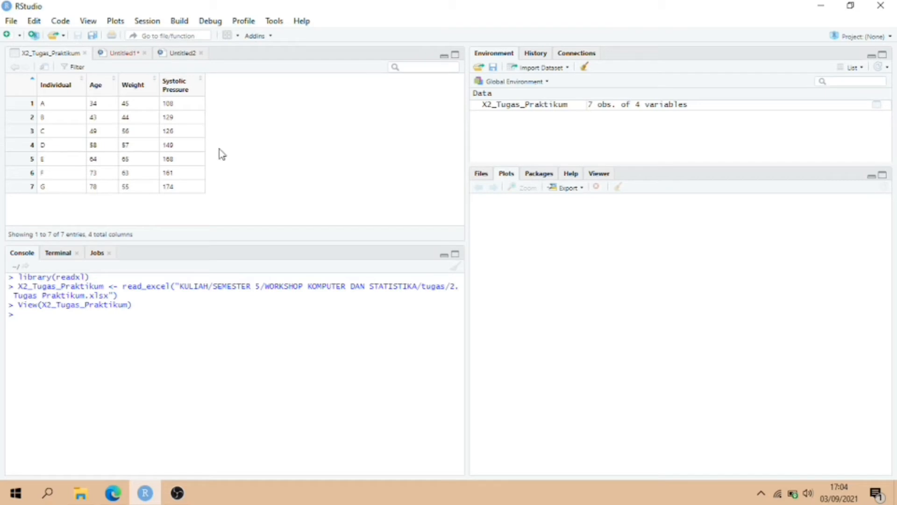
# - Copy the read_excel and View commands for X2_Tugas_Praktikum from the console into the Untitled2 script
pyautogui.click(186, 53)
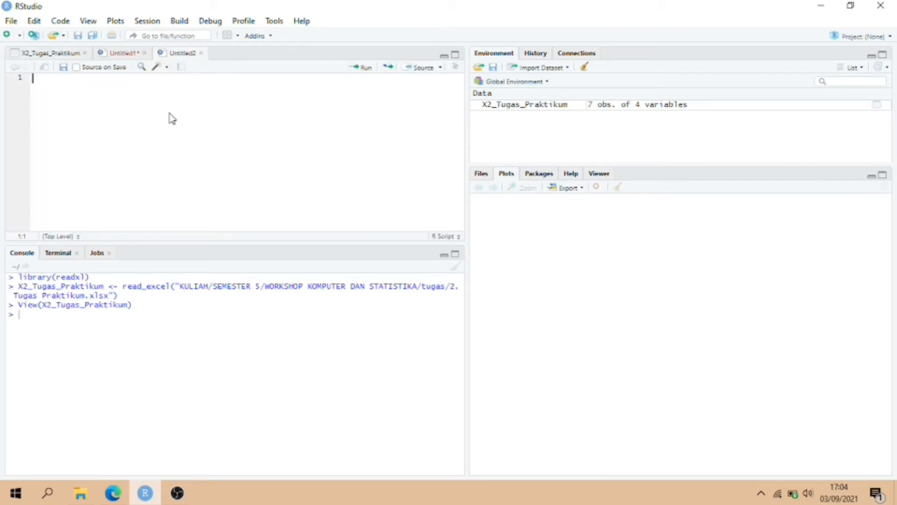
pyautogui.moveTo(135, 306); pyautogui.dragTo(18, 286)
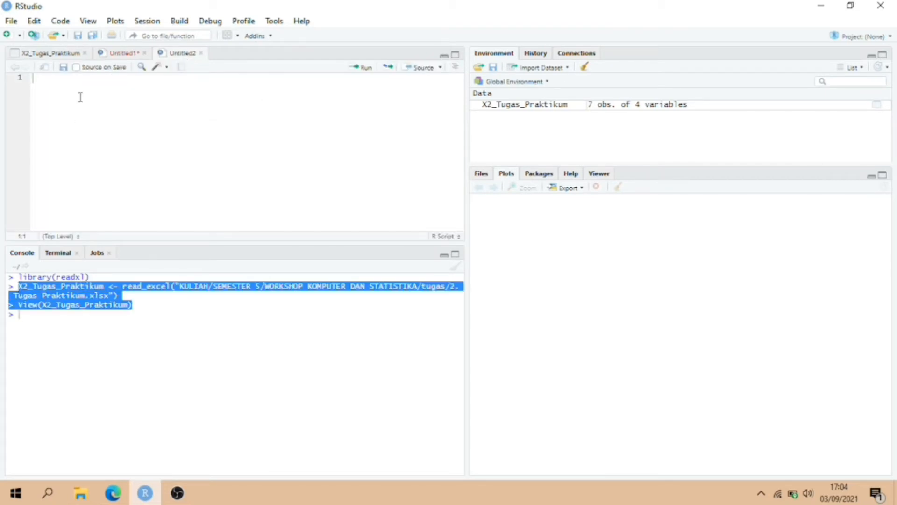
pyautogui.click(34, 77)
pyautogui.write('X2_Tugas_Praktikum <- read_excel("KULIAH/SEMESTER 5/WORKSHOP KOMPUTER DAN STATISTIKA/tugas/2. Tugas Praktikum.xlsx") View(X2_Tugas_Praktikum)')
pyautogui.click(35, 88)
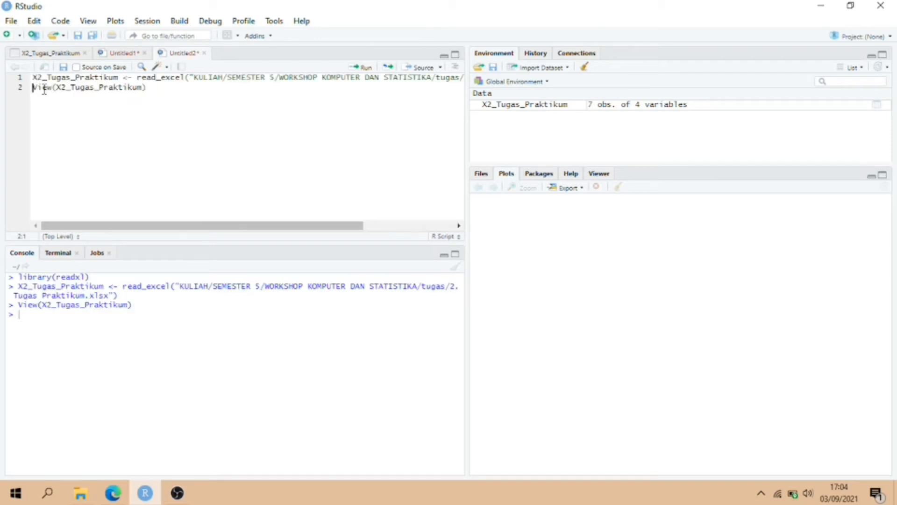
pyautogui.click(158, 88)
pyautogui.press('Return')
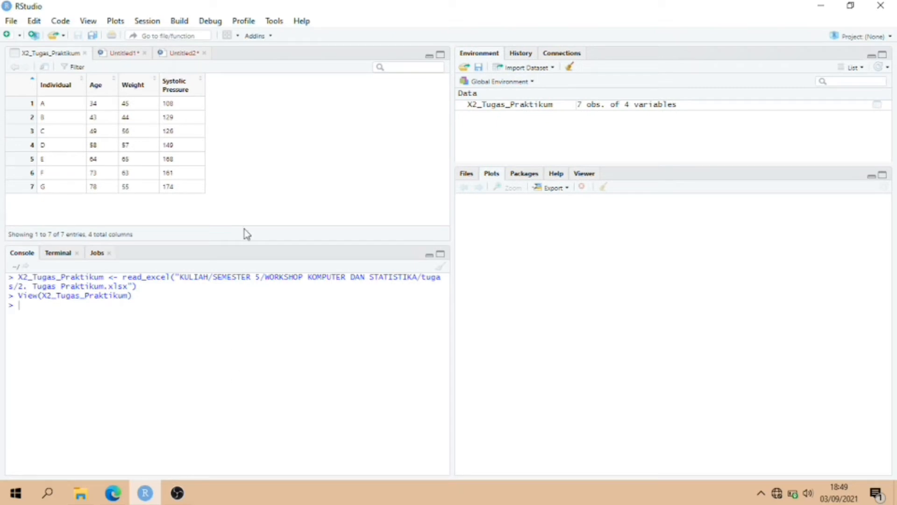
# - Add the line summary(X2_Tugas_Praktikum$Age) below the View command in the Untitled2 script
pyautogui.click(186, 54)
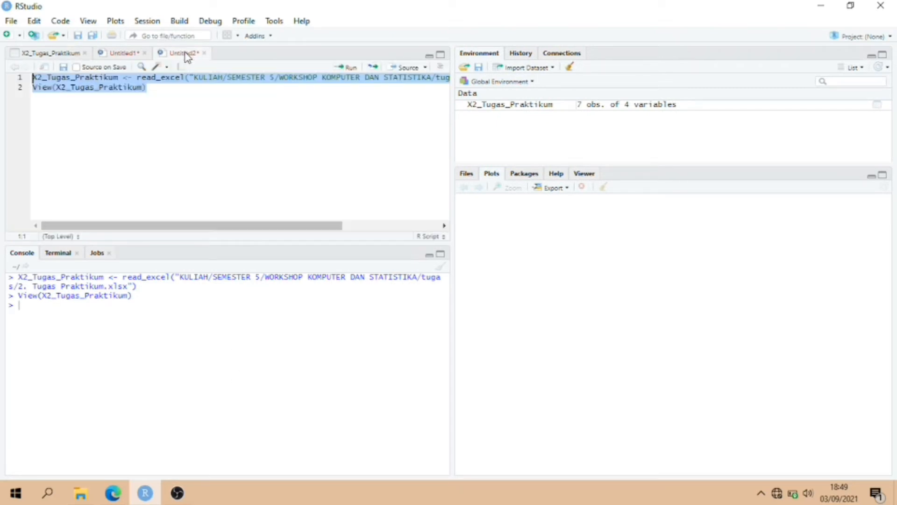
pyautogui.click(150, 86)
pyautogui.press('Return')
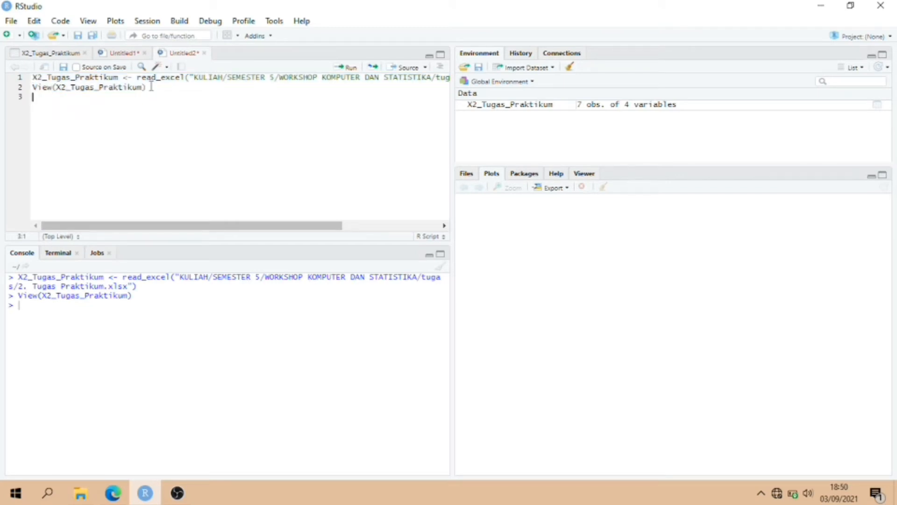
pyautogui.write('summary')
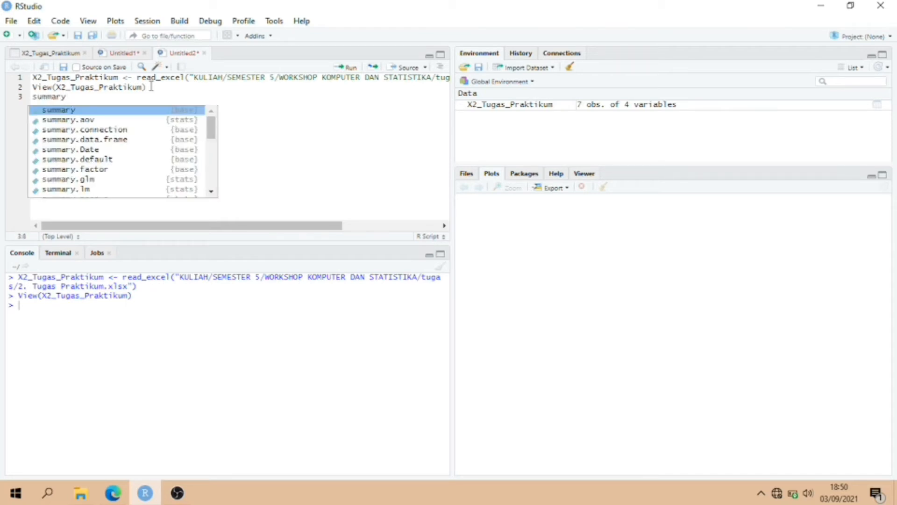
pyautogui.press('Return')
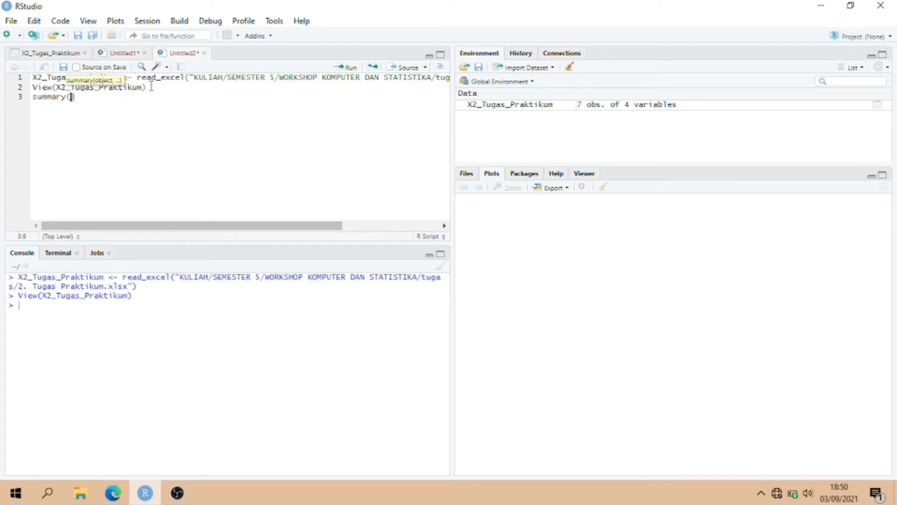
pyautogui.write('X2_')
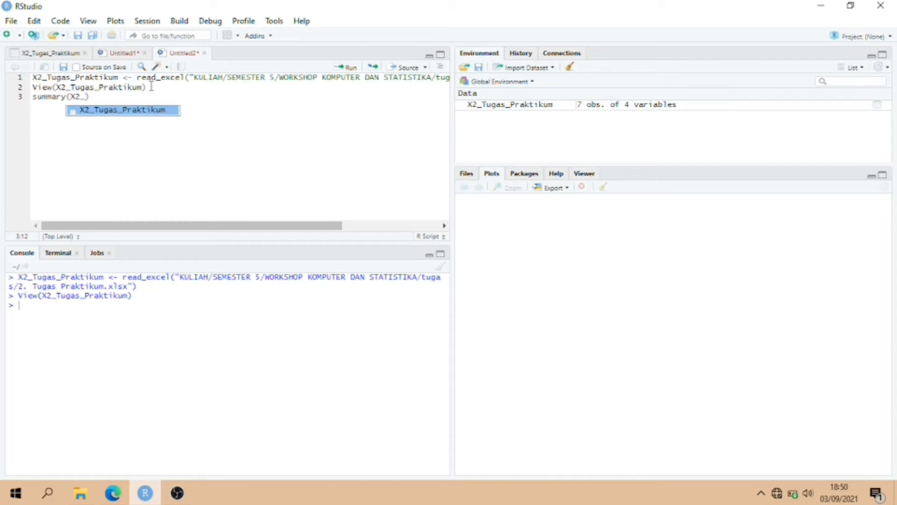
pyautogui.click(142, 111)
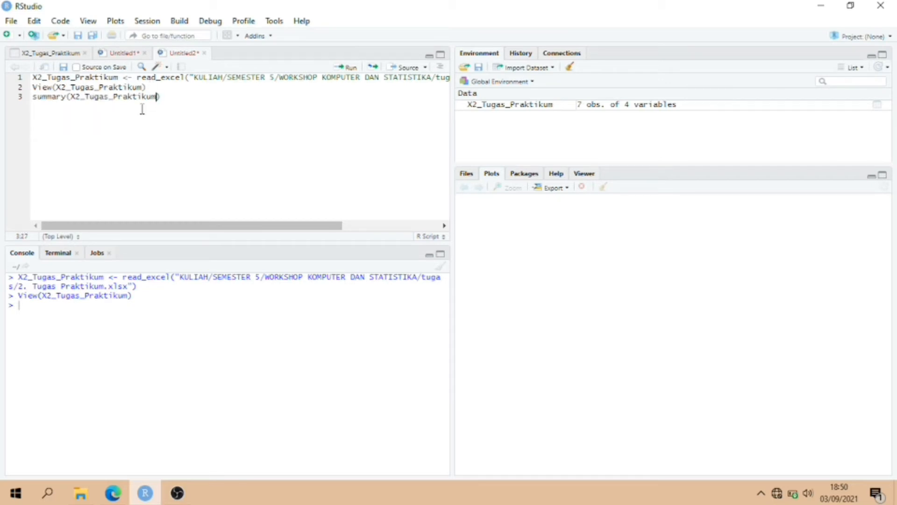
pyautogui.write('$')
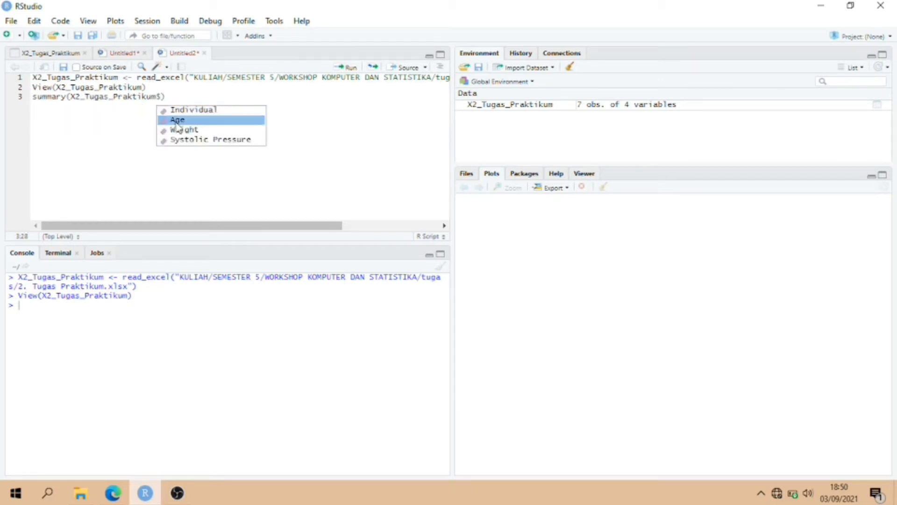
pyautogui.click(178, 120)
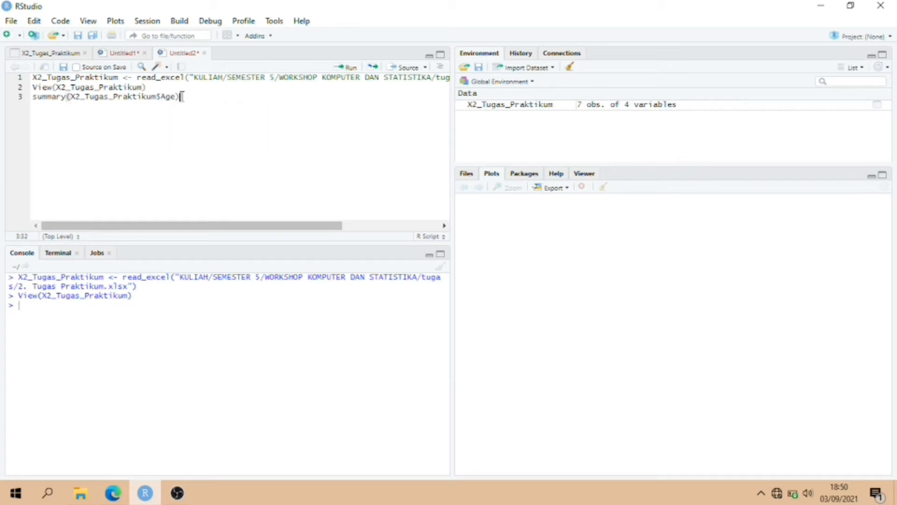
# - Duplicate the Age summary line below itself and change the copy to summary(X2_Tugas_Praktikum$Weight)
pyautogui.hotkey('shift', 'Home')
pyautogui.hotkey('ctrl', 'c')
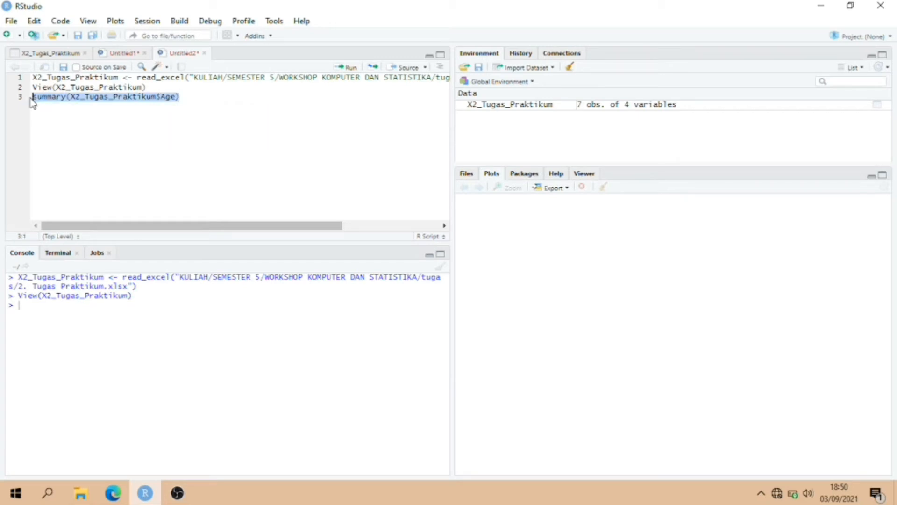
pyautogui.click(182, 97)
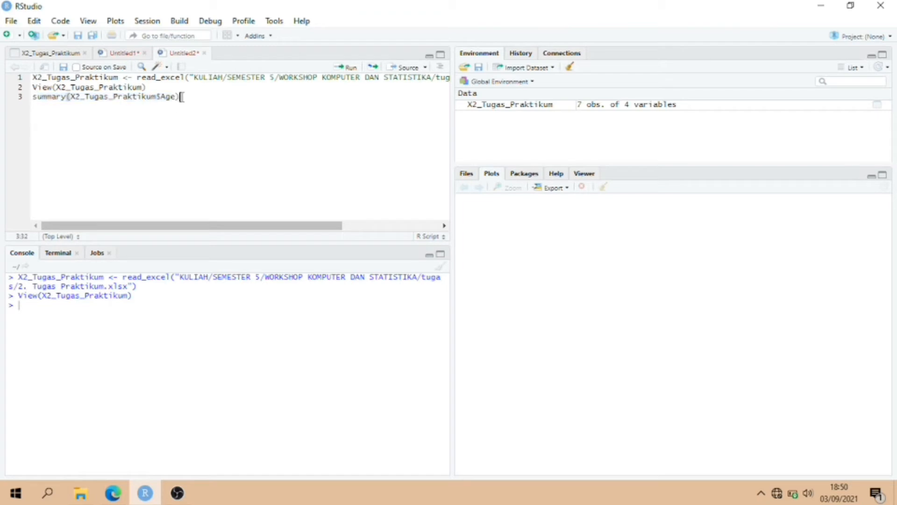
pyautogui.press('Return')
pyautogui.hotkey('ctrl', 'v')
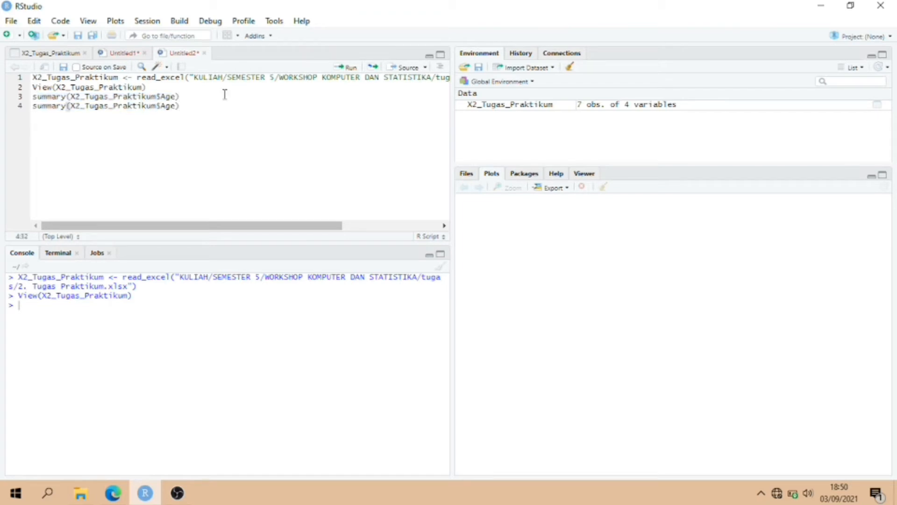
pyautogui.click(177, 106)
pyautogui.press('BackSpace')
pyautogui.press('BackSpace')
pyautogui.press('BackSpace')
pyautogui.write('Weigh')
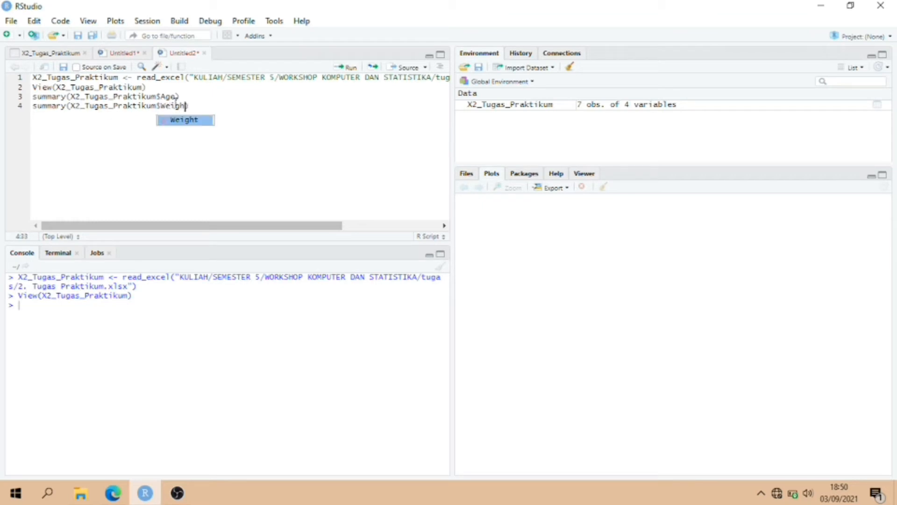
pyautogui.click(184, 121)
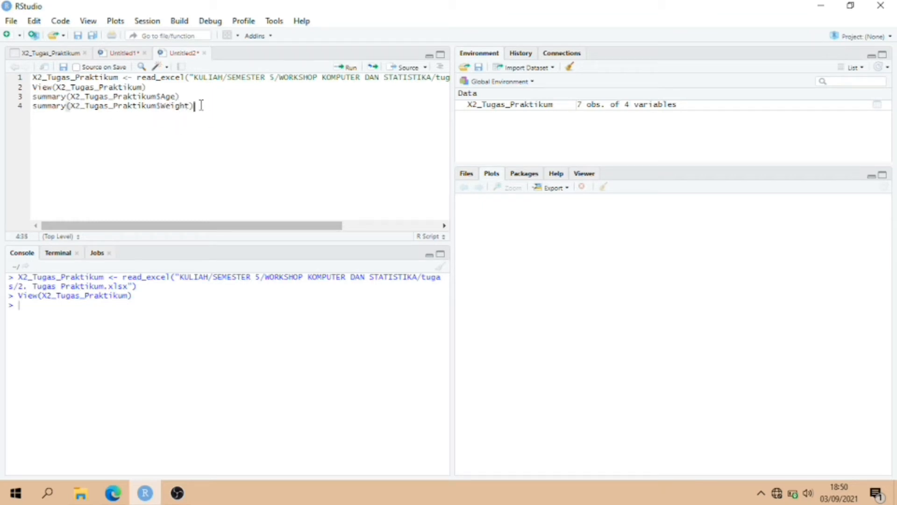
# - Add the line summary(X2_Tugas_Praktikum$`Systolic Pressure`) below the Weight summary in the Untitled2 script
pyautogui.moveTo(193, 106); pyautogui.dragTo(25, 106)
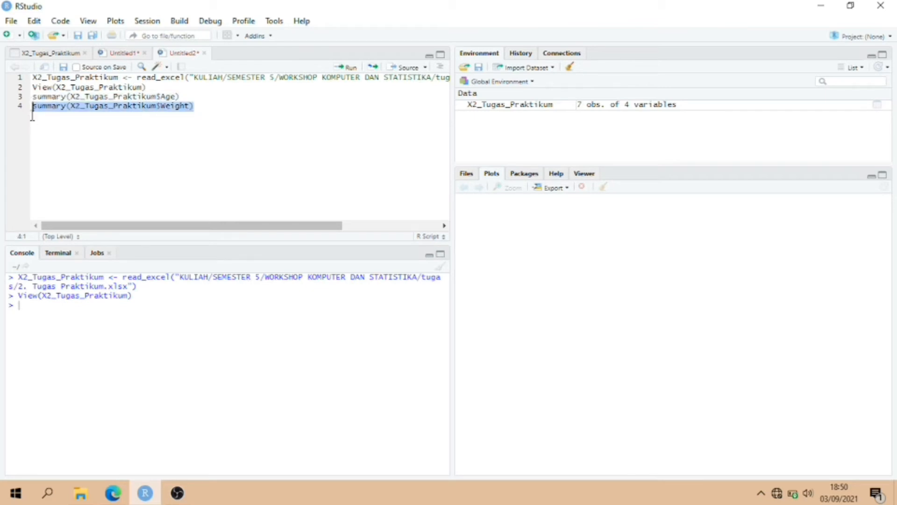
pyautogui.click(35, 118)
pyautogui.press('Return')
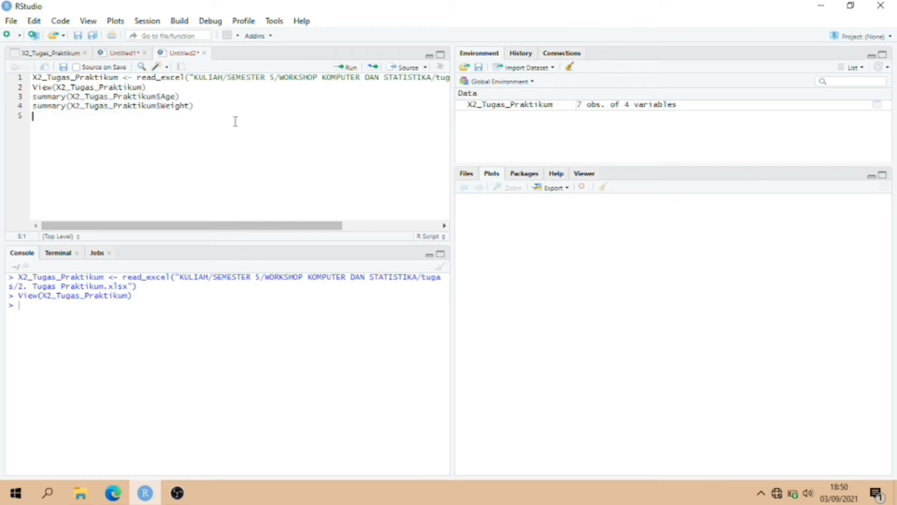
pyautogui.hotkey('ctrl', 'v')
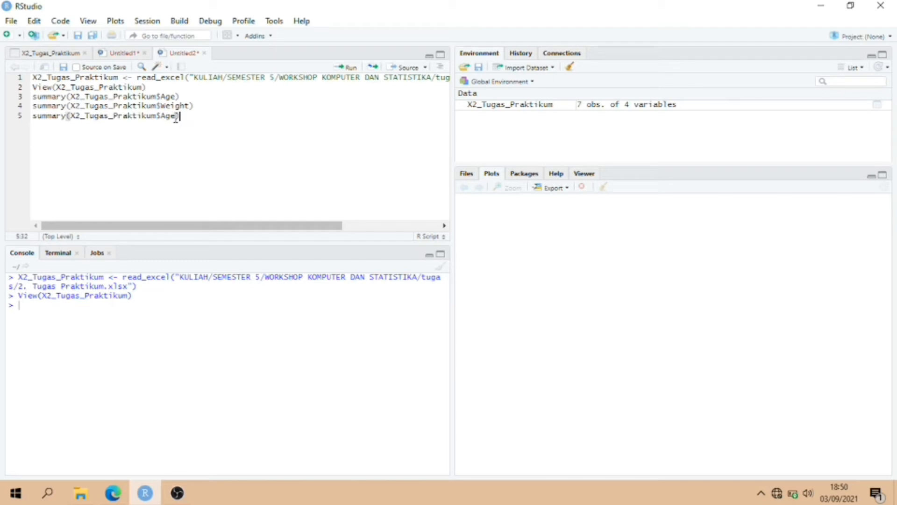
pyautogui.press('BackSpace')
pyautogui.press('BackSpace')
pyautogui.press('BackSpace')
pyautogui.press('BackSpace')
pyautogui.write('Sys')
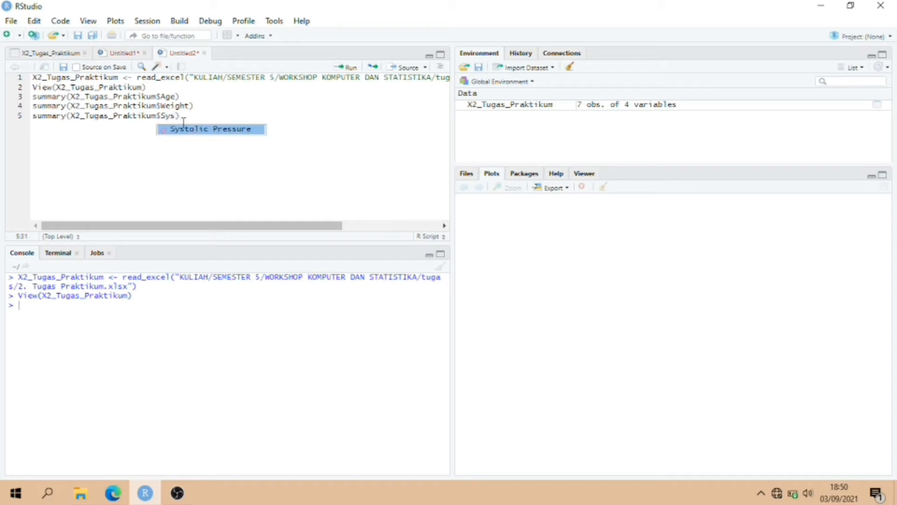
pyautogui.click(186, 130)
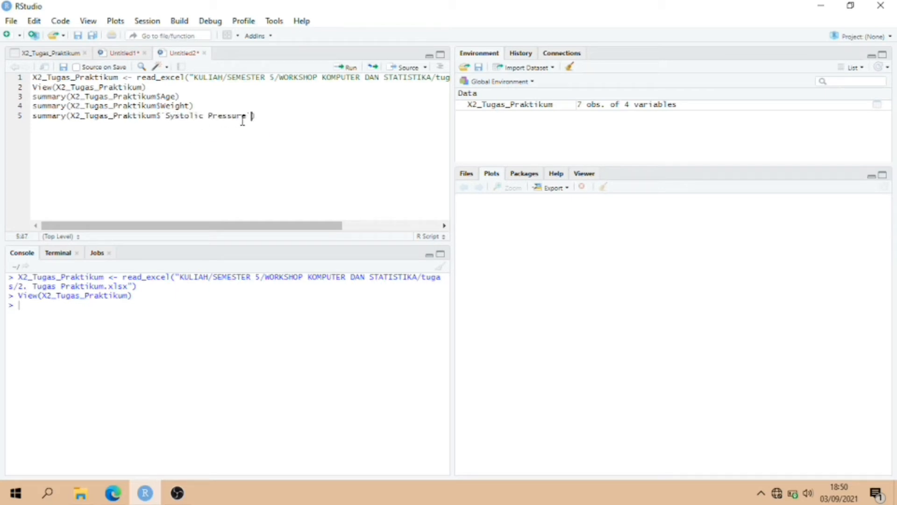
# - Run the Age, Weight and Systolic Pressure summary lines together and highlight Systolic Pressure in the console output
pyautogui.click(257, 114)
pyautogui.moveTo(257, 115); pyautogui.dragTo(32, 96)
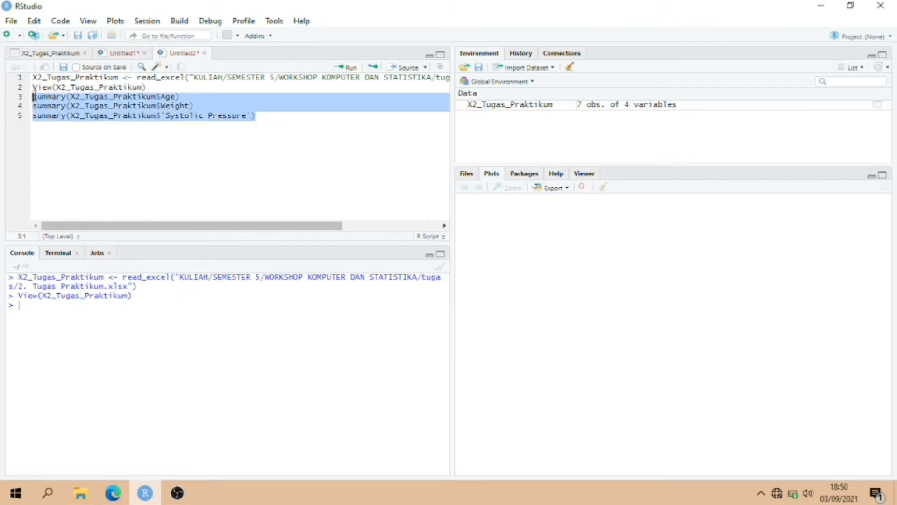
pyautogui.click(345, 69)
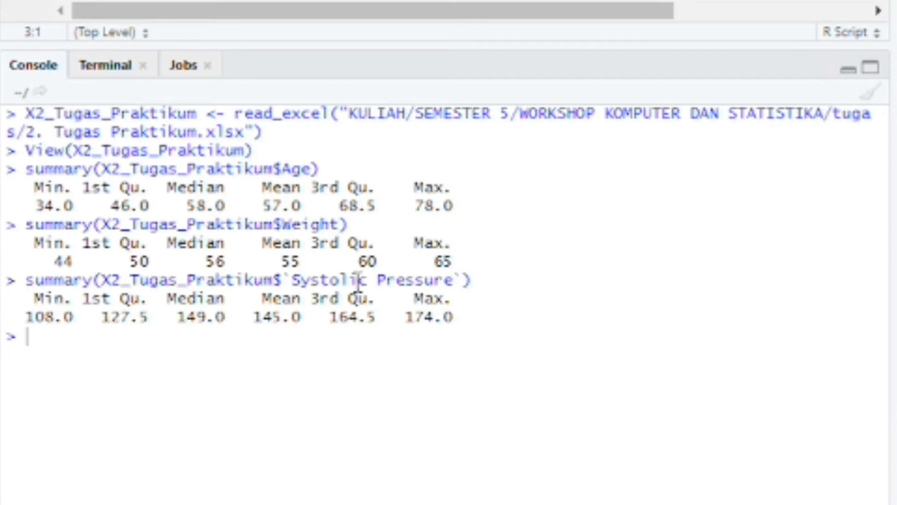
pyautogui.moveTo(292, 281); pyautogui.dragTo(448, 286)
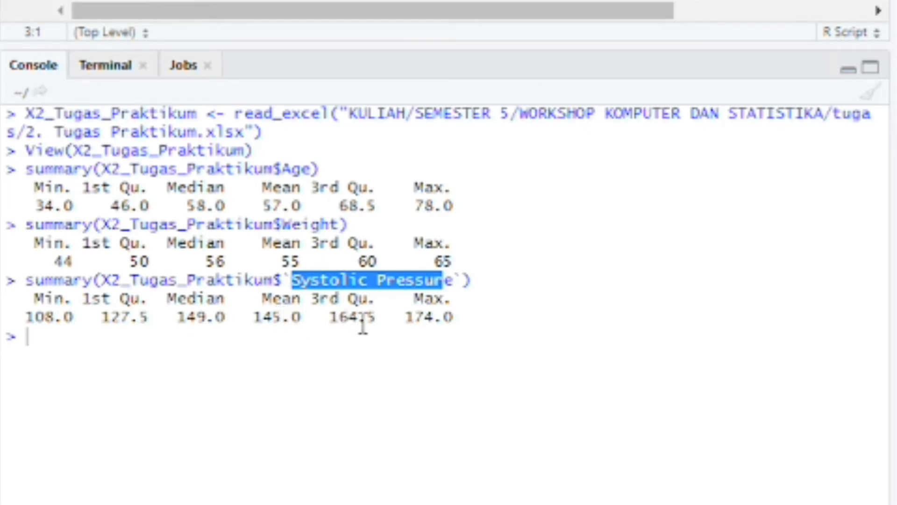
# - Add a plot call on line 6 with X2_Tugas_Praktikum$Age as x and X2_Tugas_Praktikum$`Systolic Pressure` as y
pyautogui.click(51, 133)
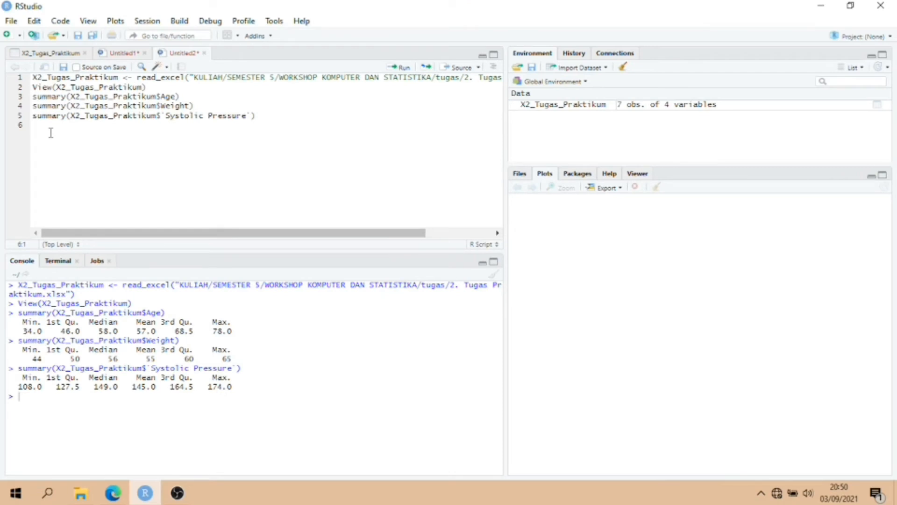
pyautogui.write('plot')
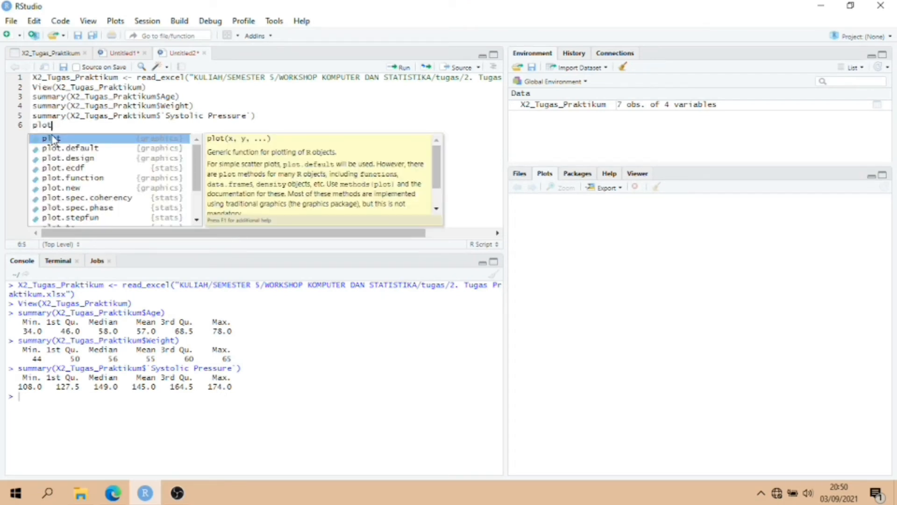
pyautogui.write('(')
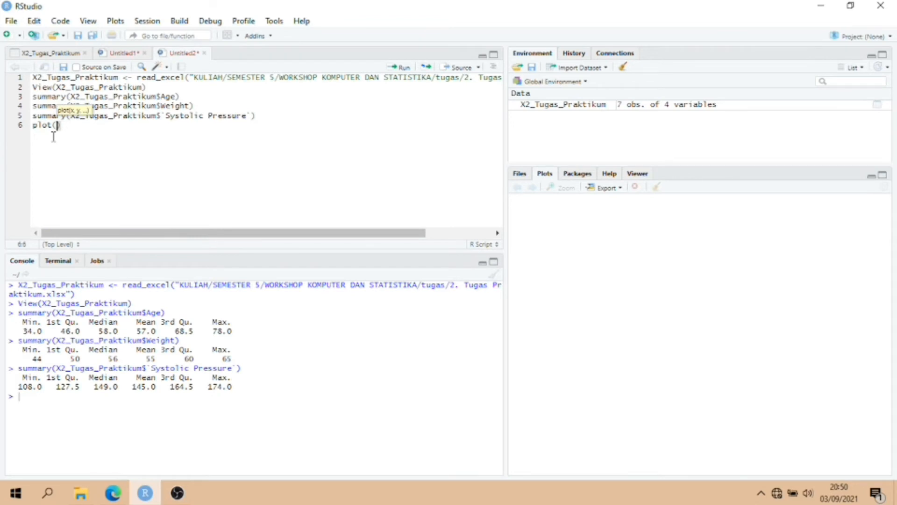
pyautogui.write('X2_')
pyautogui.press('Tab')
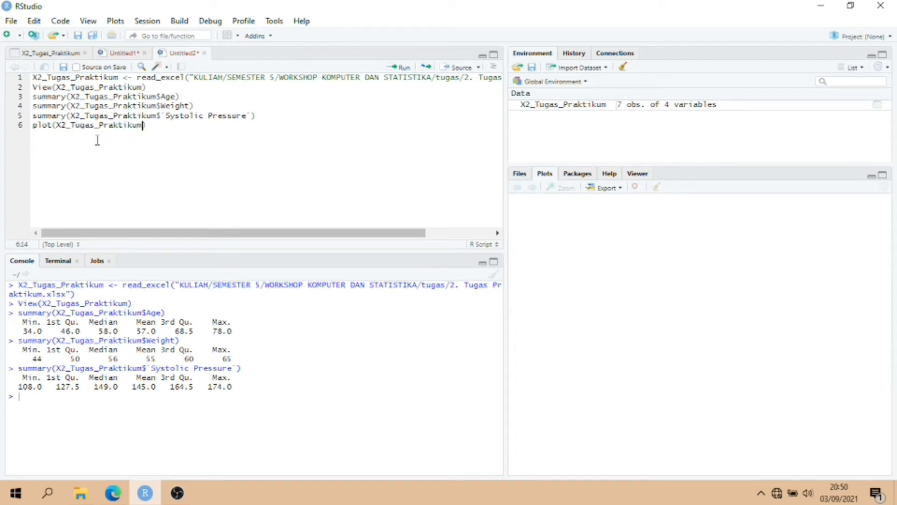
pyautogui.write('$')
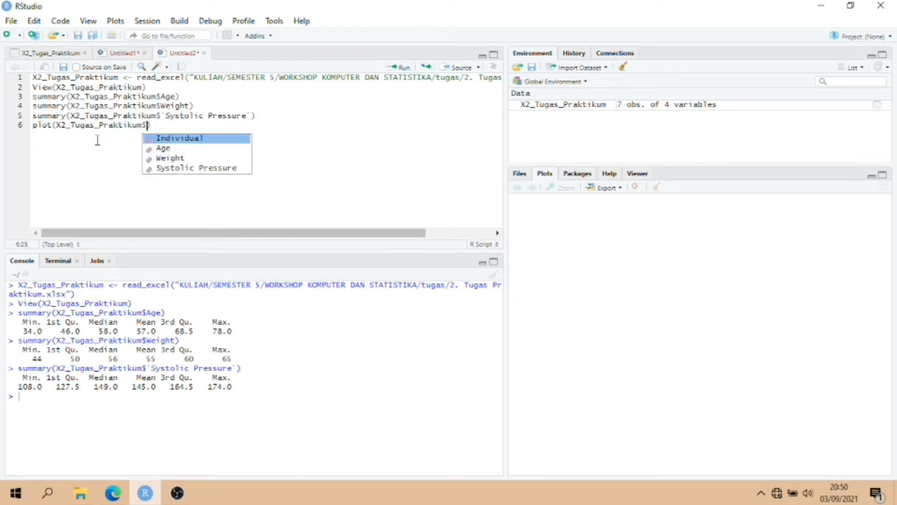
pyautogui.click(172, 148)
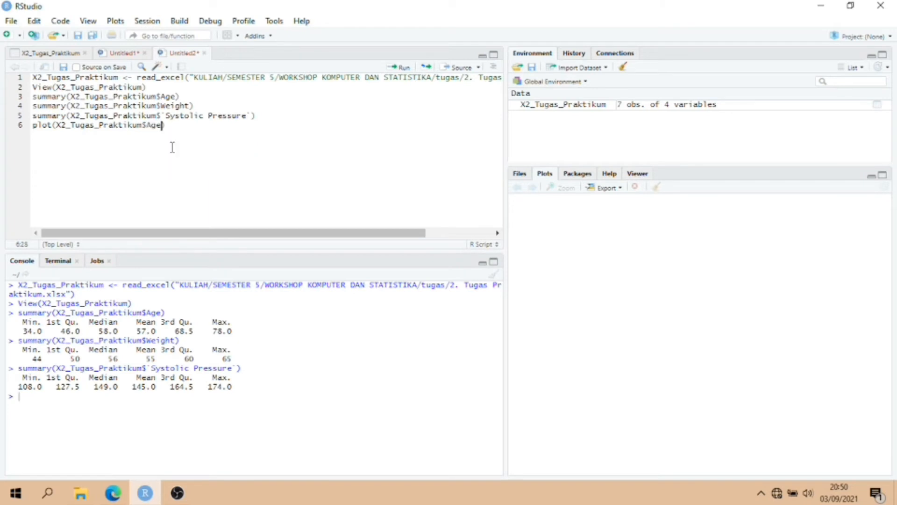
pyautogui.write(',X2_')
pyautogui.click(204, 139)
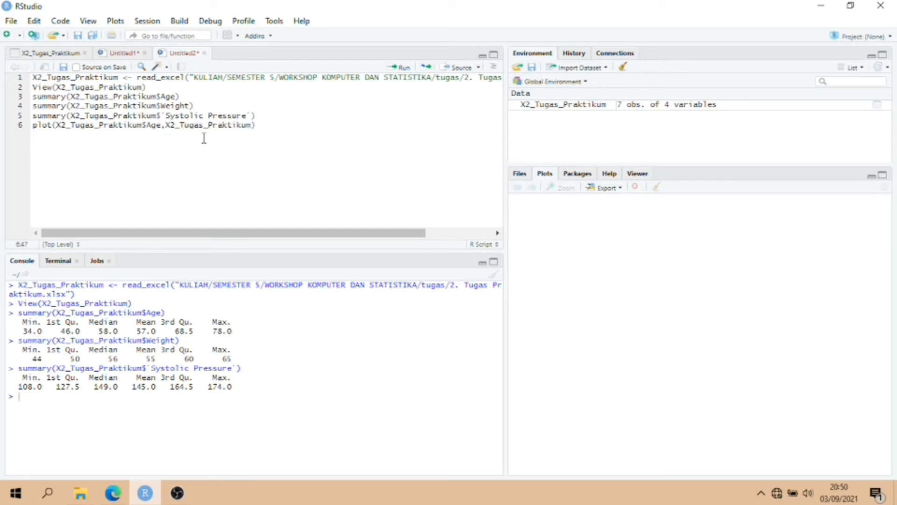
pyautogui.write('$')
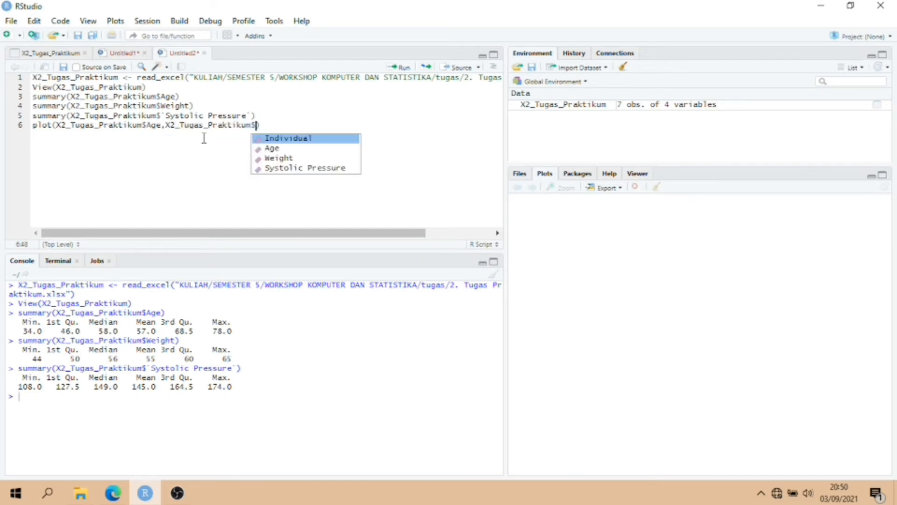
pyautogui.click(288, 168)
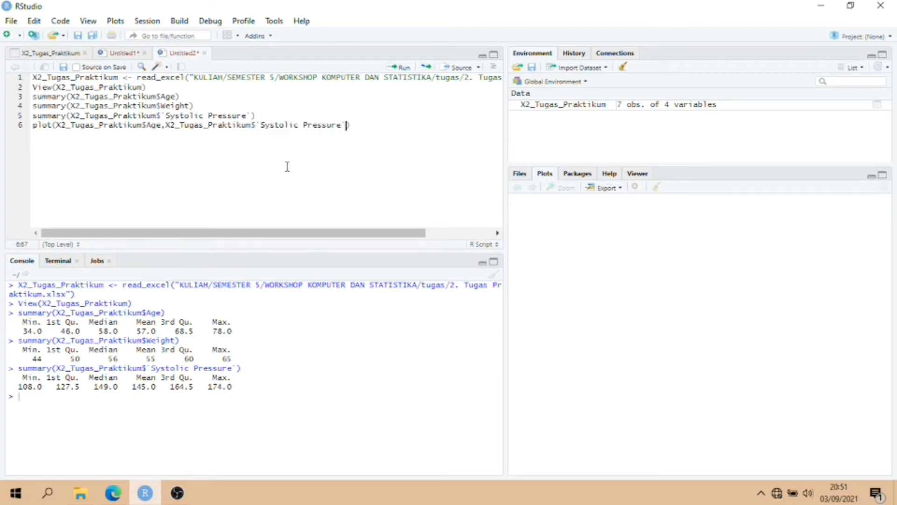
# - Add the axis label arguments xlab="Umur" and ylab="Tekanan Sistolik" to the plot call
pyautogui.write(', xlab=')
pyautogui.write('"Umur", yla')
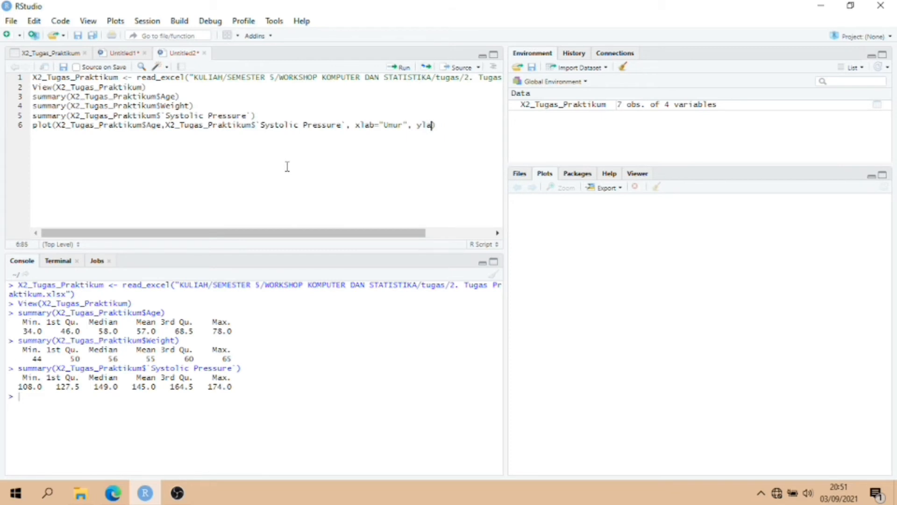
pyautogui.write('b="Tekanan SIs')
pyautogui.press('BackSpace')
pyautogui.press('BackSpace')
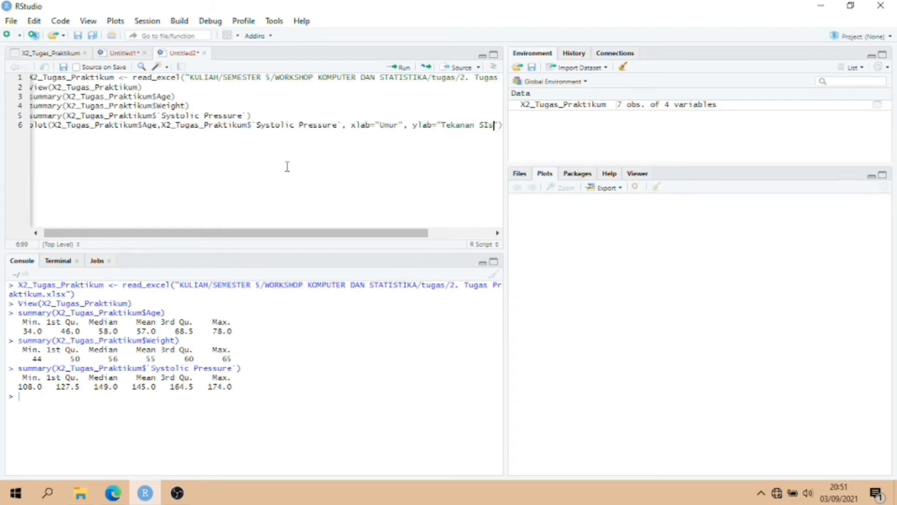
pyautogui.write('stolik')
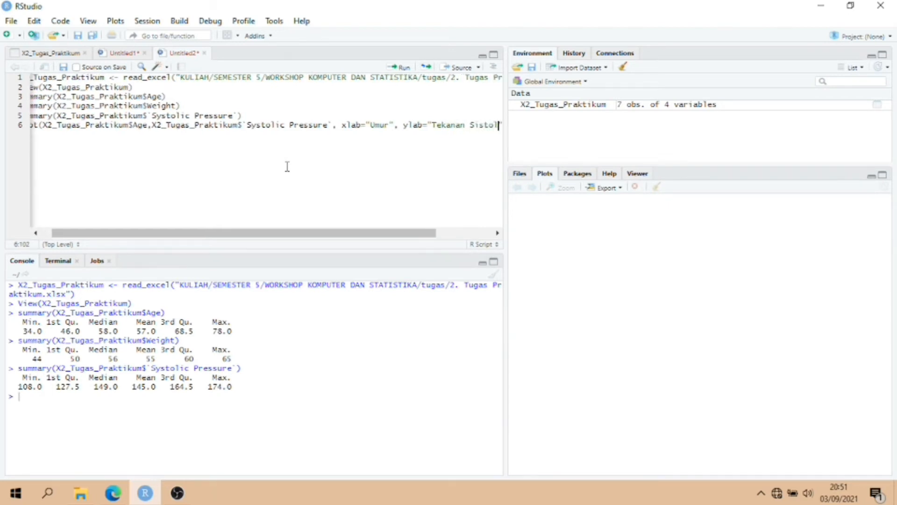
pyautogui.write('"')
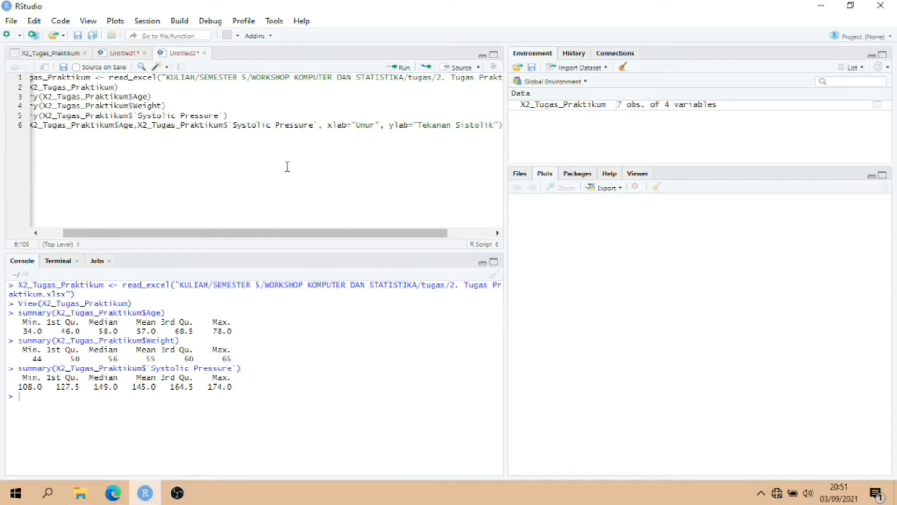
# - Add the title argument main ="Plot Umur vs Tekanan Sistolik" to the plot call
pyautogui.write(', main ')
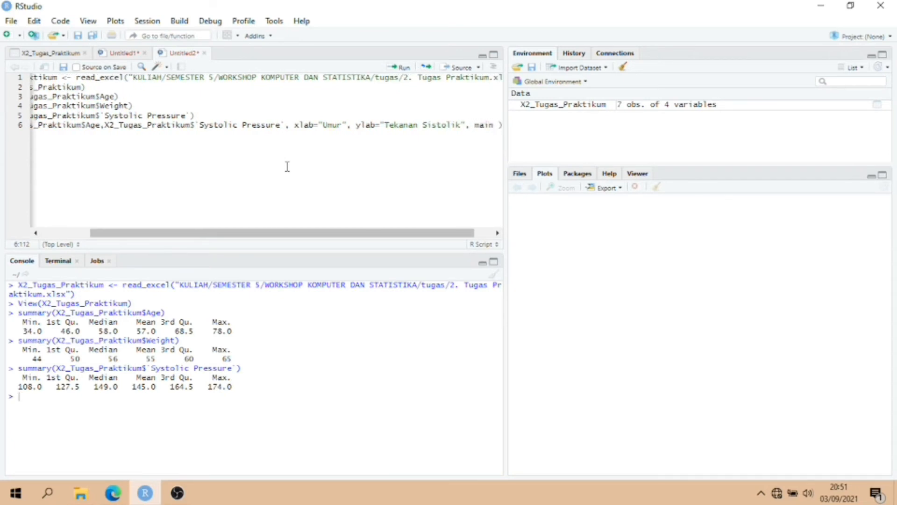
pyautogui.write('="')
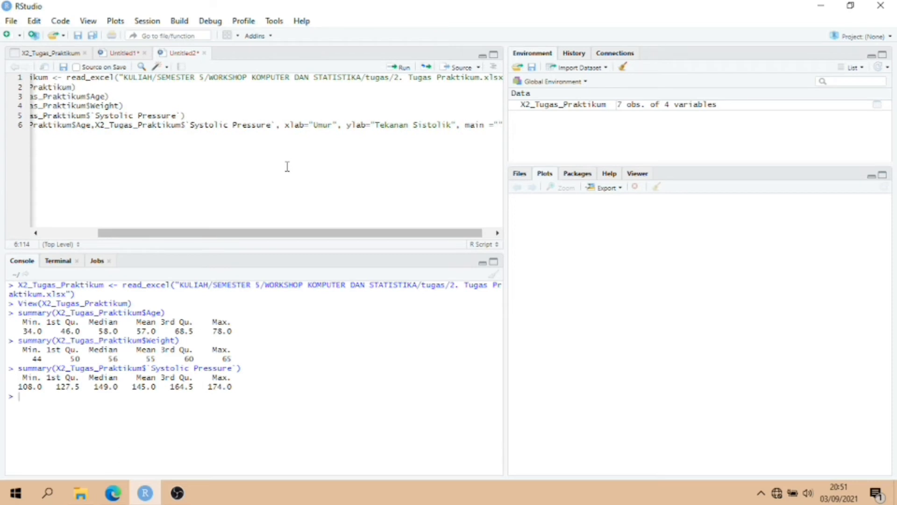
pyautogui.write('Plot ')
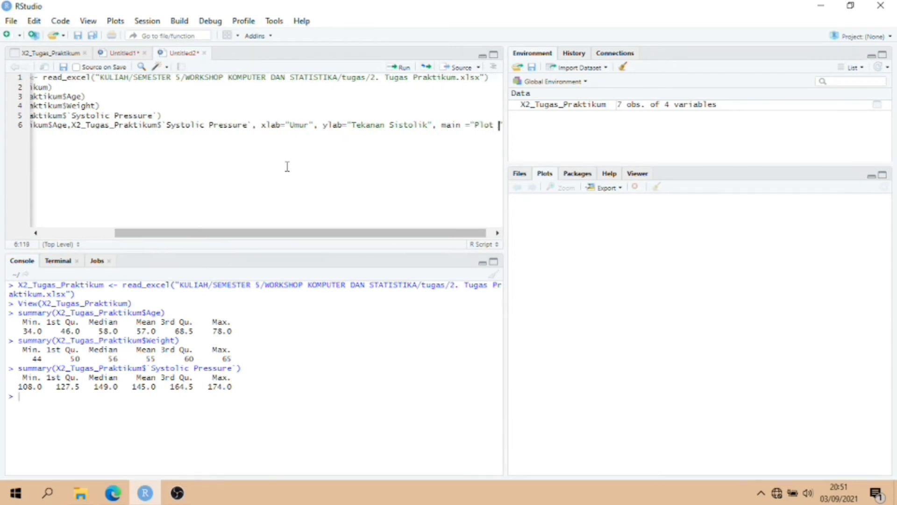
pyautogui.write('Umur ')
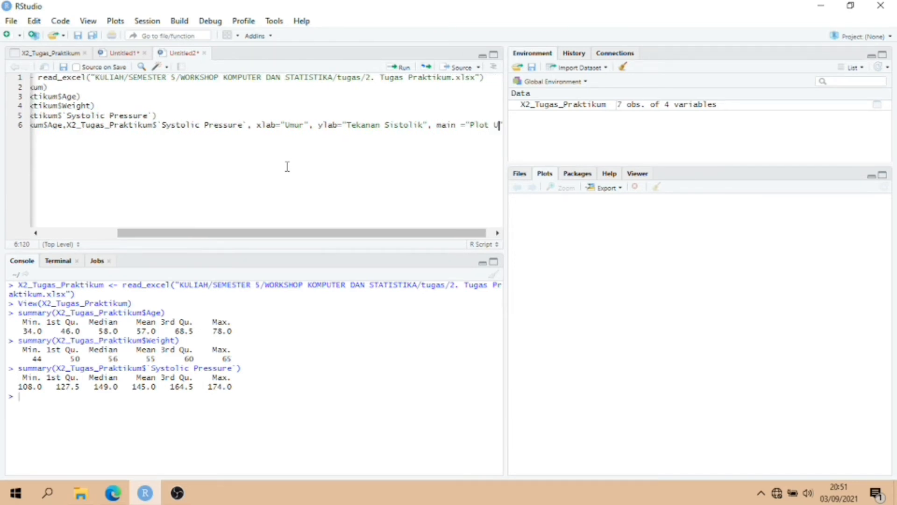
pyautogui.write('vs Tean')
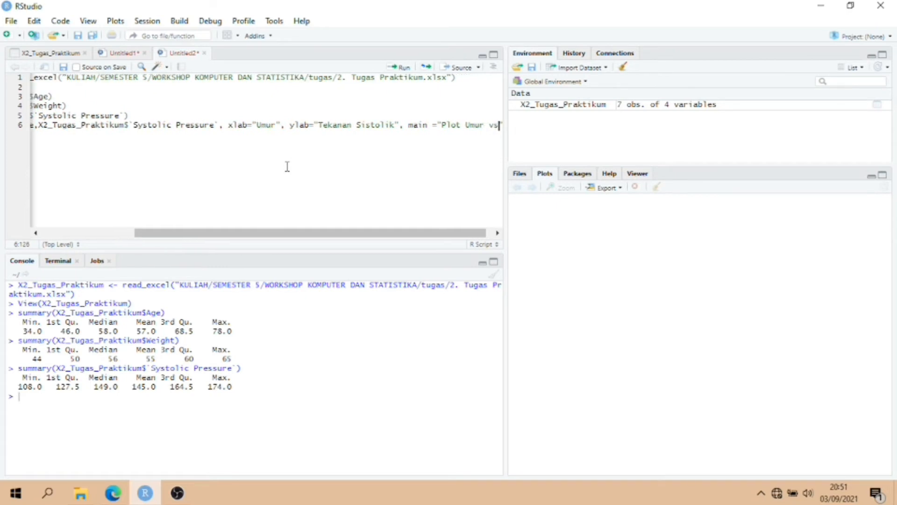
pyautogui.press('BackSpace')
pyautogui.press('BackSpace')
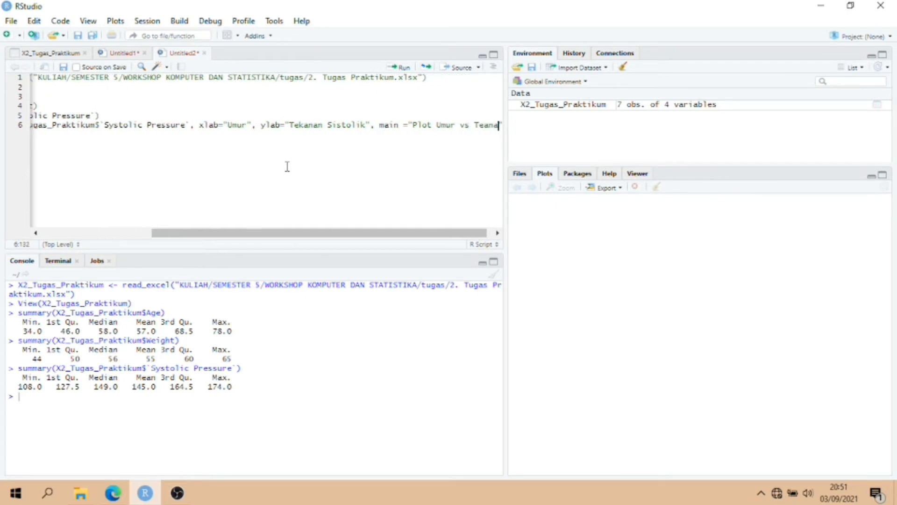
pyautogui.write('kanan SIs')
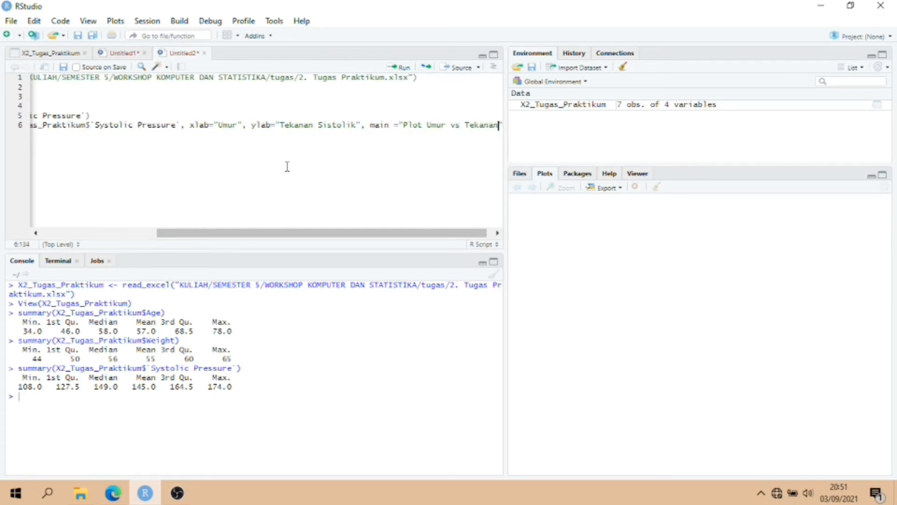
pyautogui.press('BackSpace')
pyautogui.press('BackSpace')
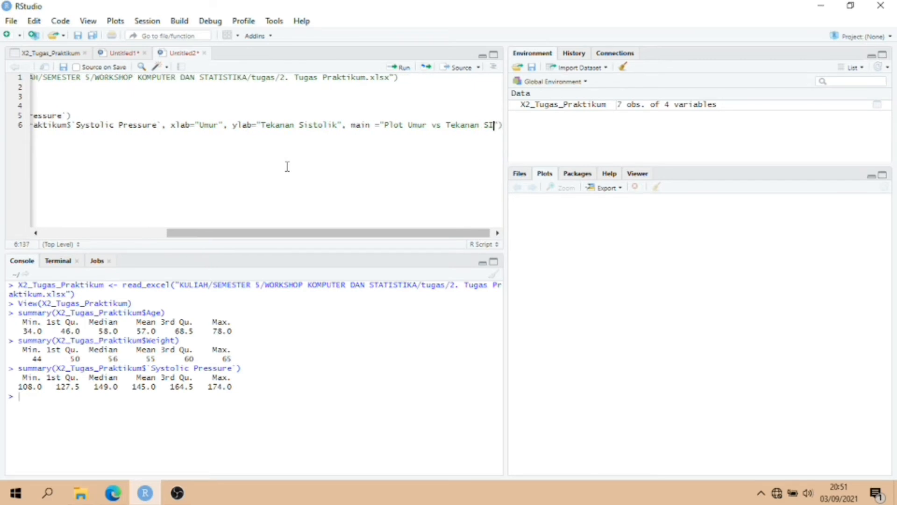
pyautogui.write('istolik')
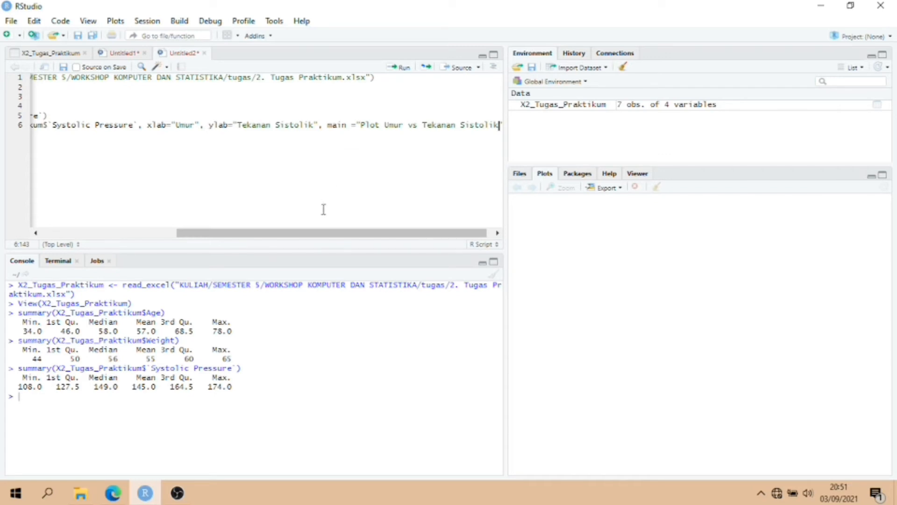
# - Run the plot line and view the age versus systolic pressure scatter plot enlarged in its own window
pyautogui.moveTo(316, 234); pyautogui.dragTo(356, 234)
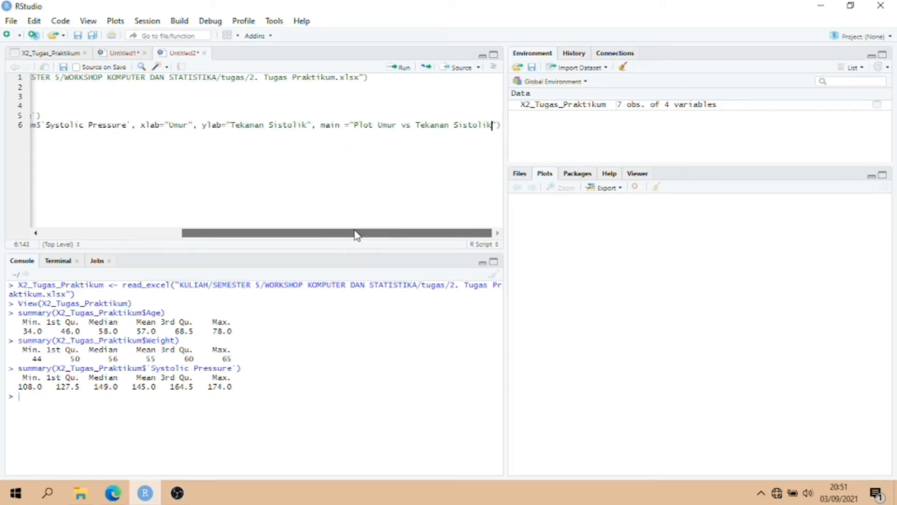
pyautogui.click(399, 69)
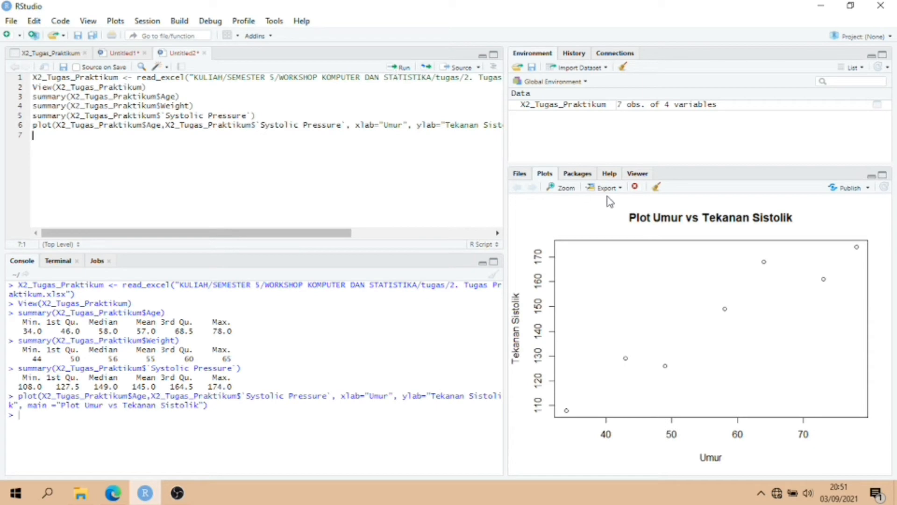
pyautogui.click(561, 188)
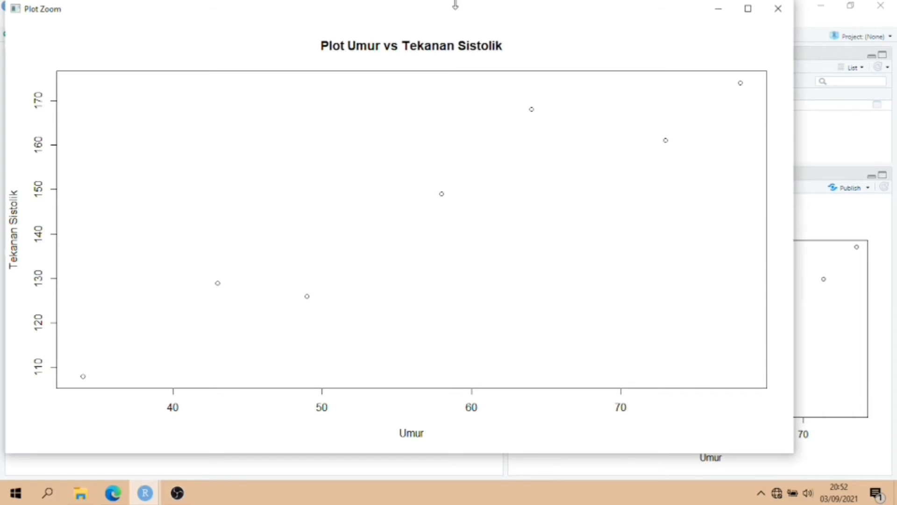
pyautogui.moveTo(455, 4); pyautogui.dragTo(487, 27)
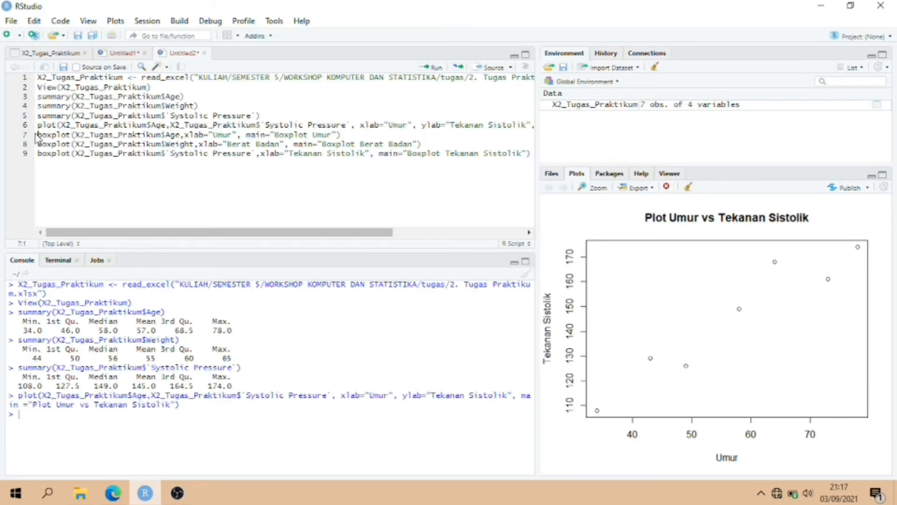
# - Examine the boxplot function, the X2_Tugas_Praktikum$Age data argument and the xlab and main arguments on line 7
pyautogui.doubleClick(64, 135)
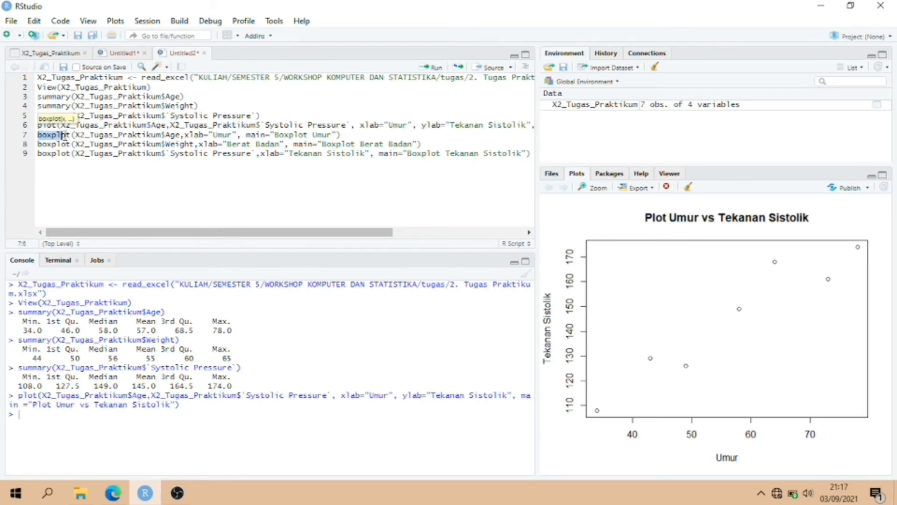
pyautogui.moveTo(64, 135); pyautogui.dragTo(71, 135)
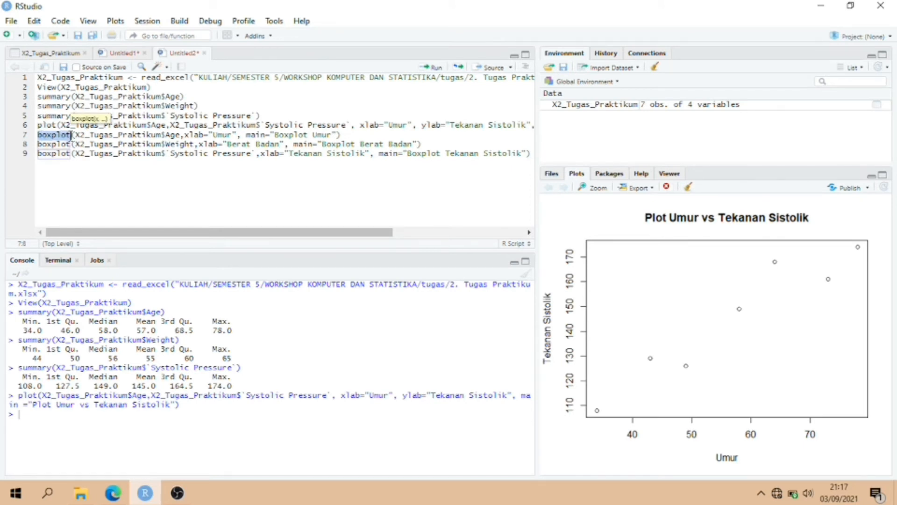
pyautogui.click(76, 135)
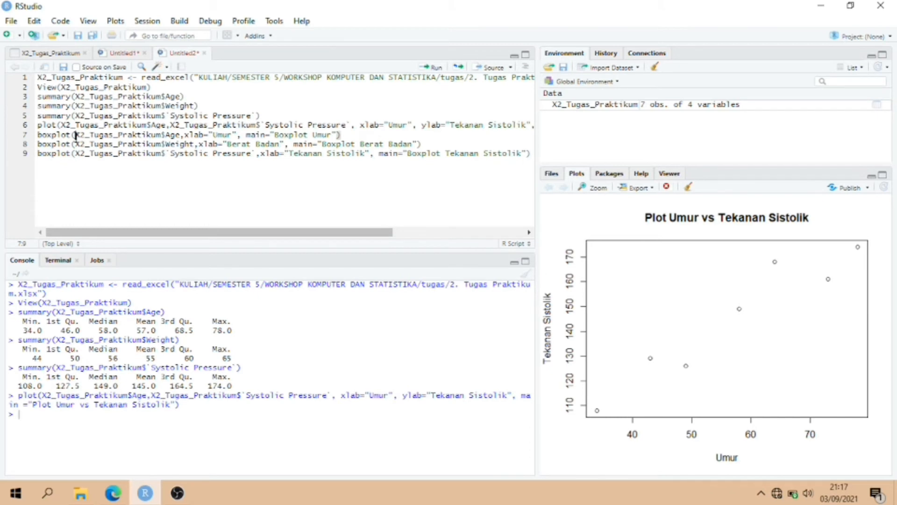
pyautogui.moveTo(76, 135); pyautogui.dragTo(177, 136)
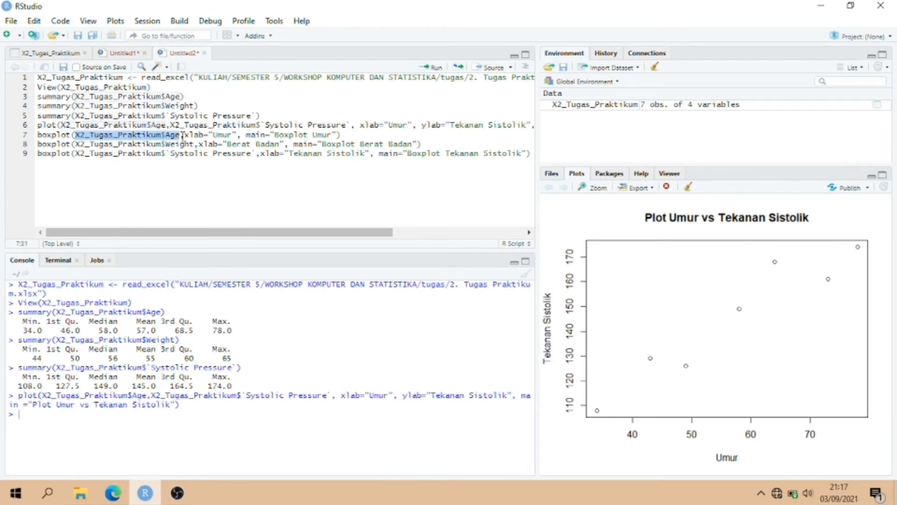
pyautogui.click(176, 136)
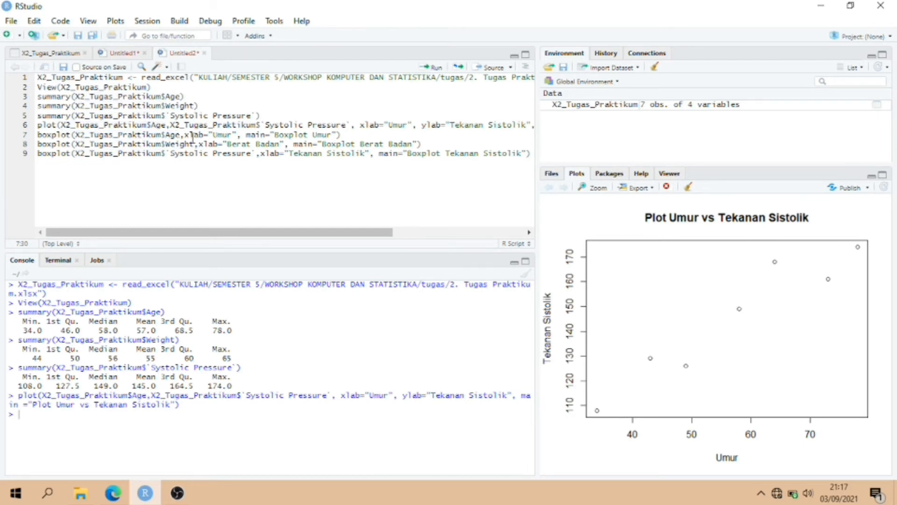
pyautogui.moveTo(185, 136); pyautogui.dragTo(208, 136)
pyautogui.click(234, 135)
pyautogui.moveTo(235, 135); pyautogui.dragTo(189, 135)
pyautogui.click(233, 135)
pyautogui.moveTo(274, 135); pyautogui.dragTo(329, 135)
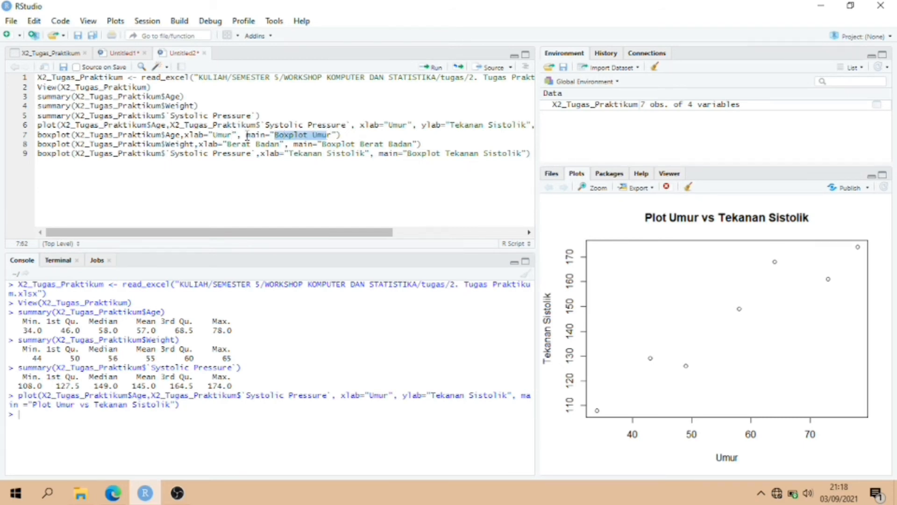
pyautogui.moveTo(246, 135); pyautogui.dragTo(342, 135)
# - Run the Age boxplot line and view the "Boxplot Umur" plot enlarged in its own window
pyautogui.click(162, 135)
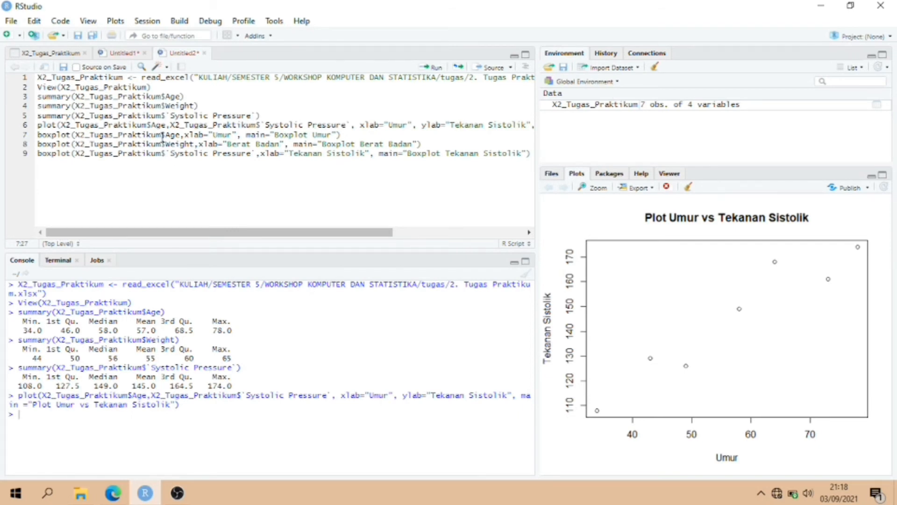
pyautogui.click(432, 69)
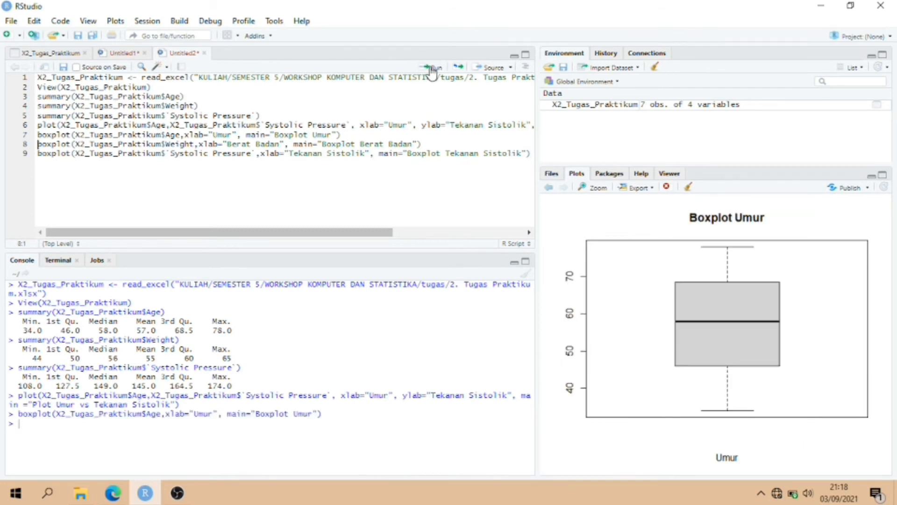
pyautogui.click(594, 188)
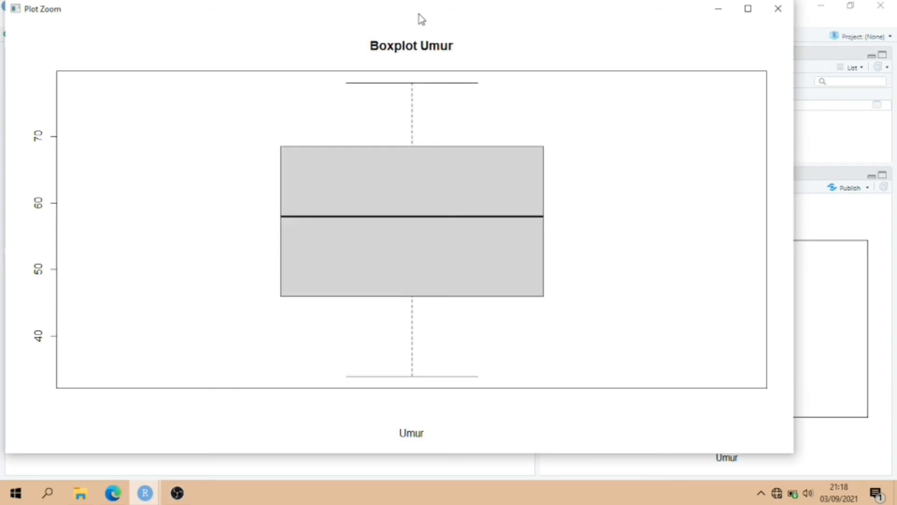
pyautogui.moveTo(420, 19); pyautogui.dragTo(450, 37)
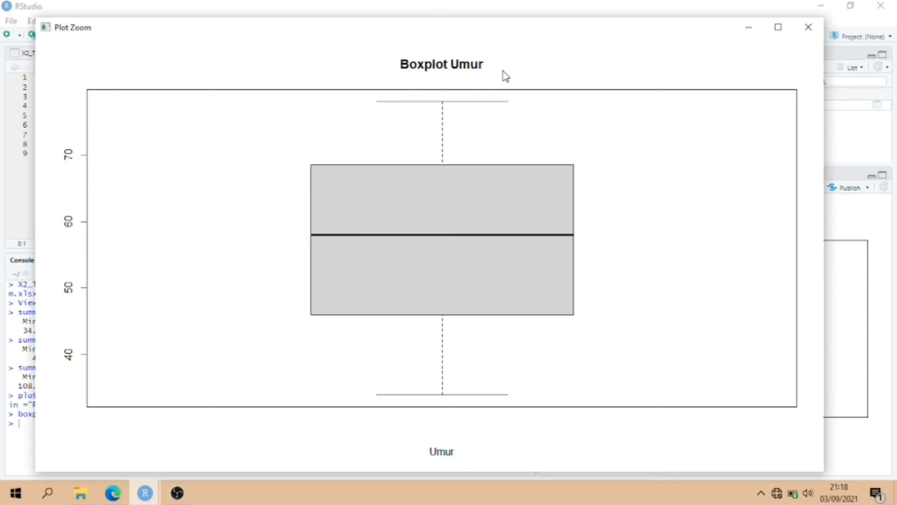
pyautogui.click(805, 32)
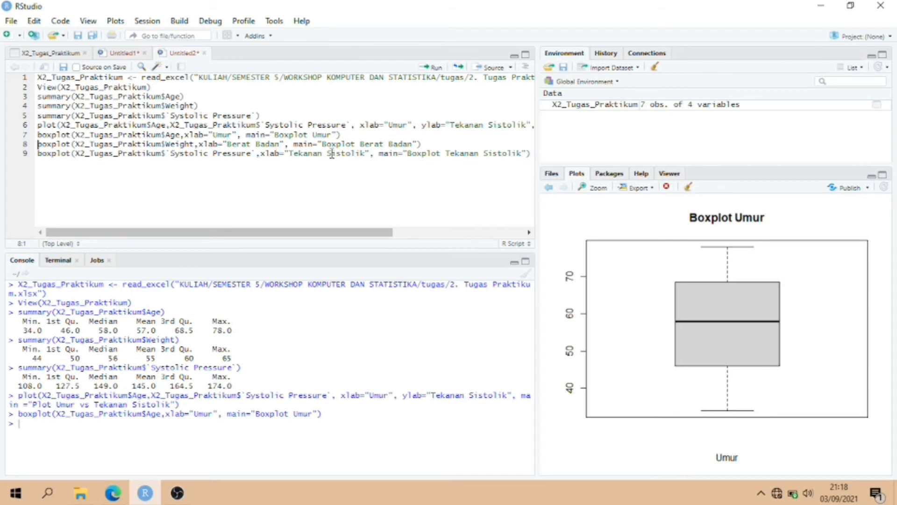
# - Run the Weight boxplot line and view the "Boxplot Berat Badan" plot enlarged in its own window
pyautogui.click(284, 143)
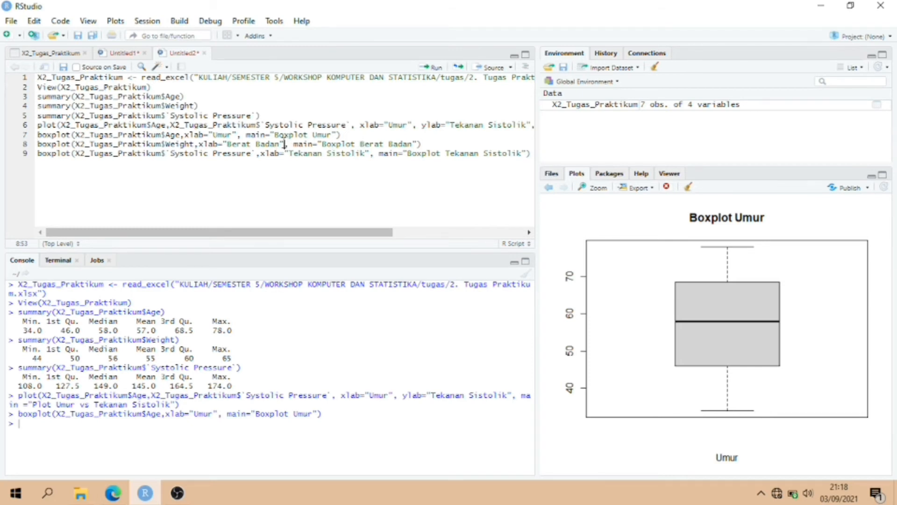
pyautogui.click(429, 68)
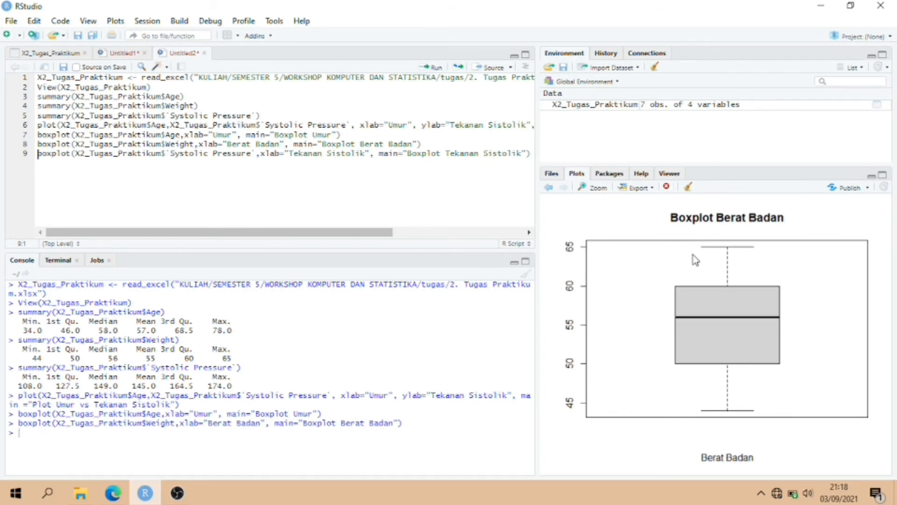
pyautogui.click(597, 189)
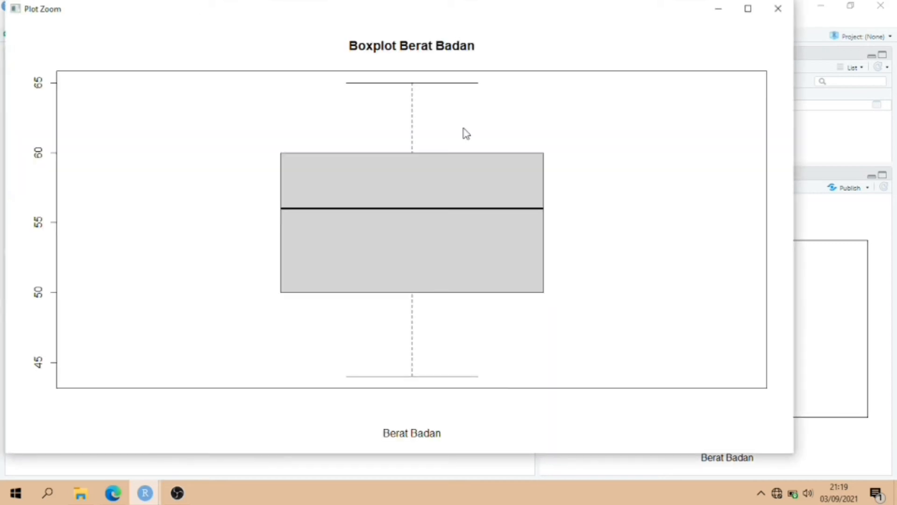
pyautogui.moveTo(448, 13); pyautogui.dragTo(502, 34)
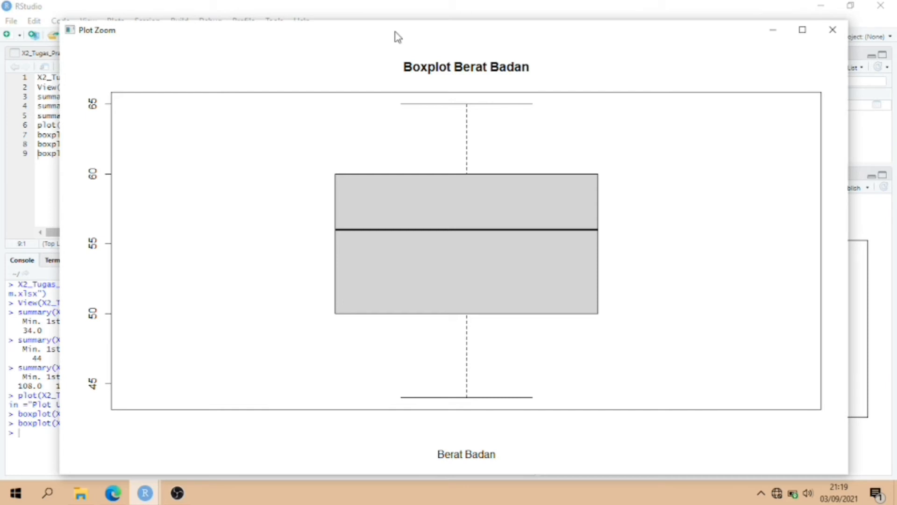
pyautogui.click(832, 31)
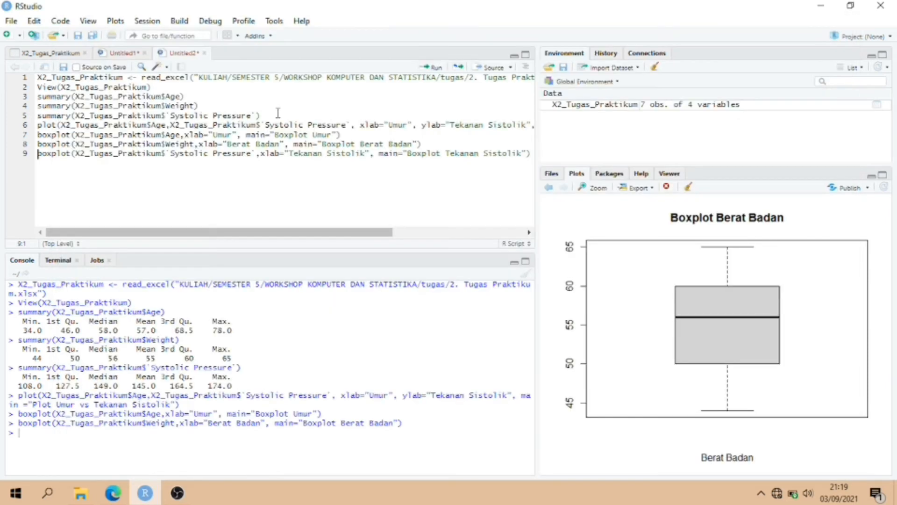
# - Run the Systolic Pressure boxplot line and view the "Boxplot Tekanan Sistolik" plot enlarged in its own window
pyautogui.click(176, 154)
pyautogui.click(433, 68)
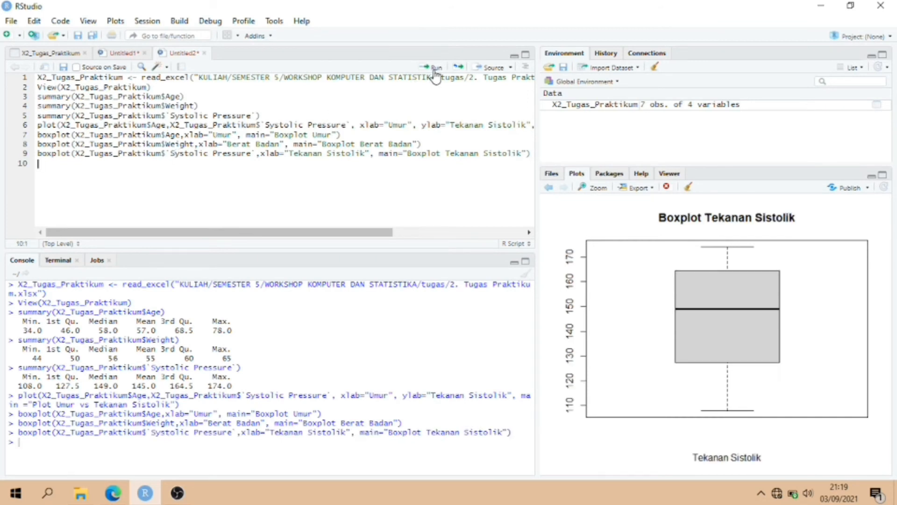
pyautogui.click(601, 191)
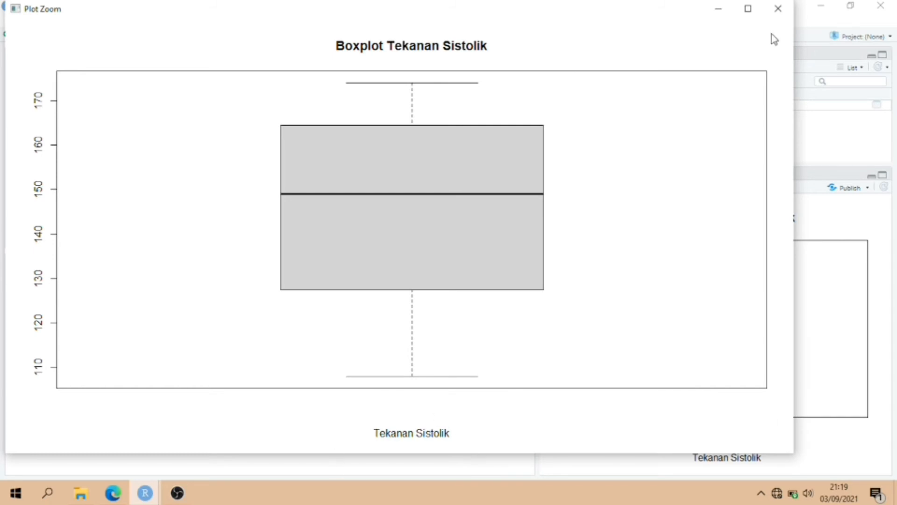
pyautogui.click(786, 11)
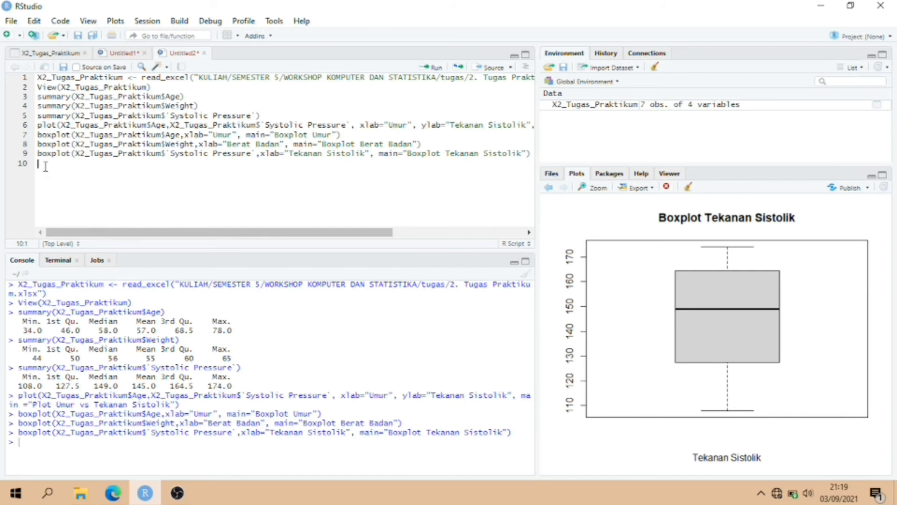
# - Add hist calls on lines 10–12 for Age, Weight and Systolic Pressure, with xlab "Umur", "Berat Badan", "Tekanan Sistolik" and main as "Histogram" plus each label
pyautogui.write('hist(X2_Tugas_Praktikum$Age, xlab="Umur",main="Histogram Umur") hist(X2_Tugas_Praktikum$Weight,xlab="Berat Badan", main="Histogram Berat Badan") hist(X2_Tugas_Praktikum$`Systolic Pressure`,xlab="Tekanan Sistolik", main="Histogram Tekanan Sistolik")')
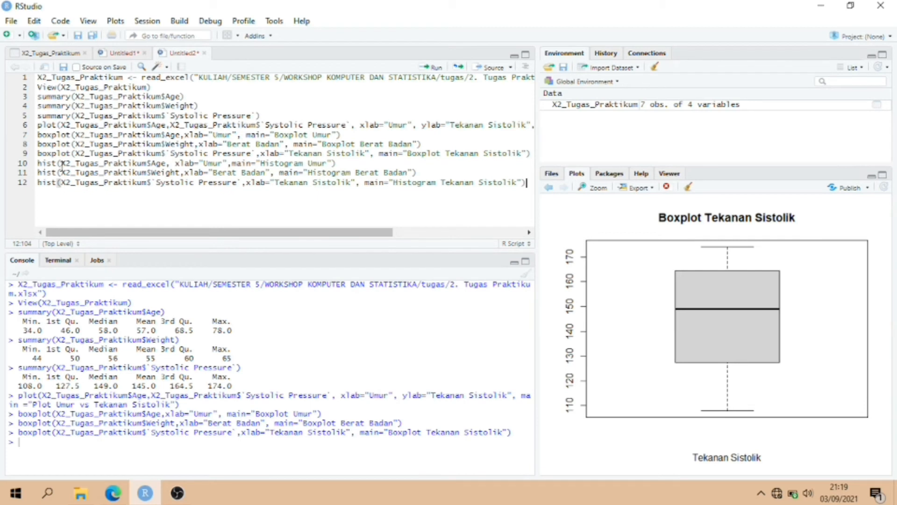
pyautogui.click(62, 164)
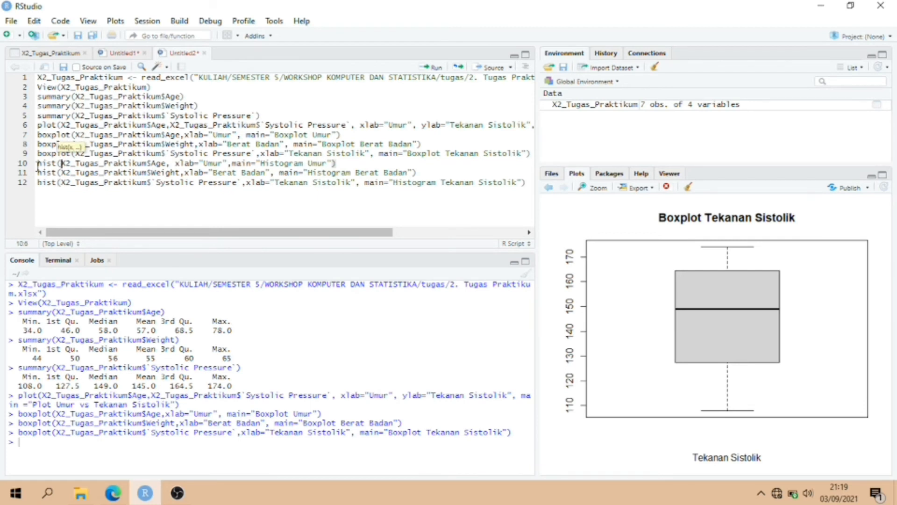
pyautogui.moveTo(37, 164); pyautogui.dragTo(57, 164)
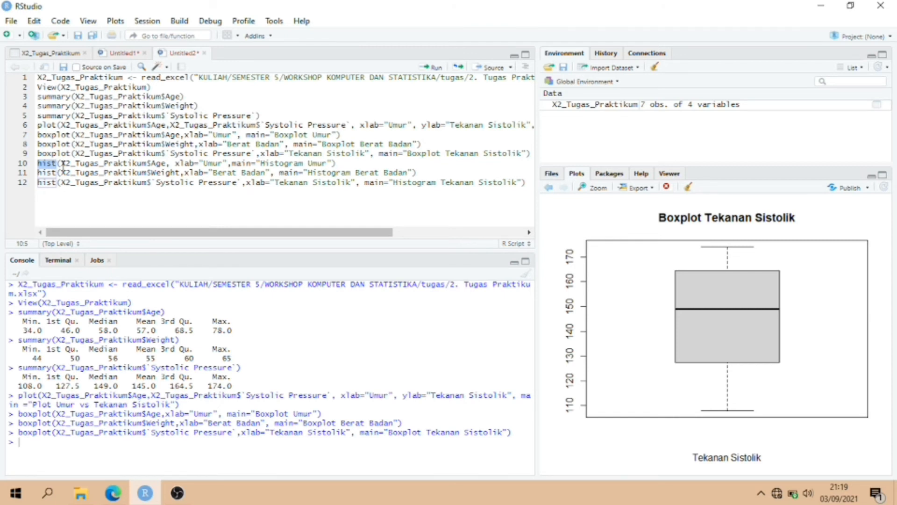
pyautogui.moveTo(62, 164); pyautogui.dragTo(169, 163)
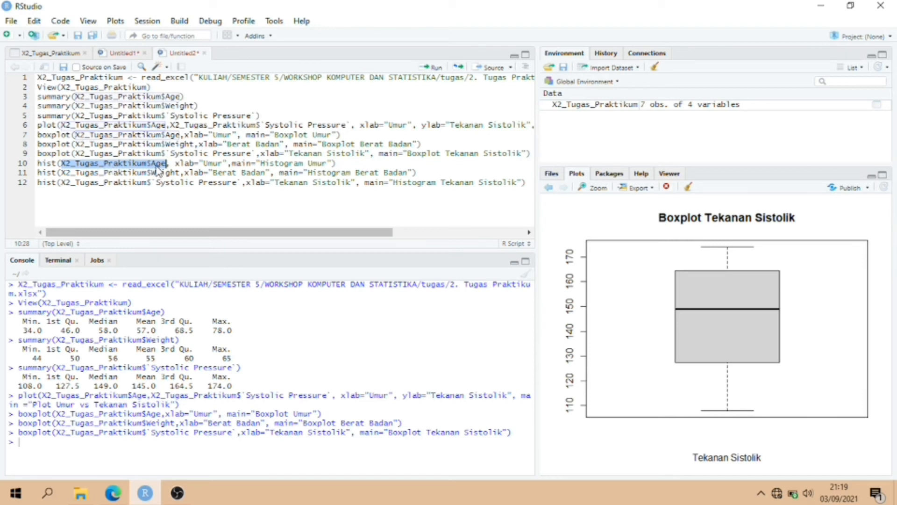
pyautogui.click(157, 163)
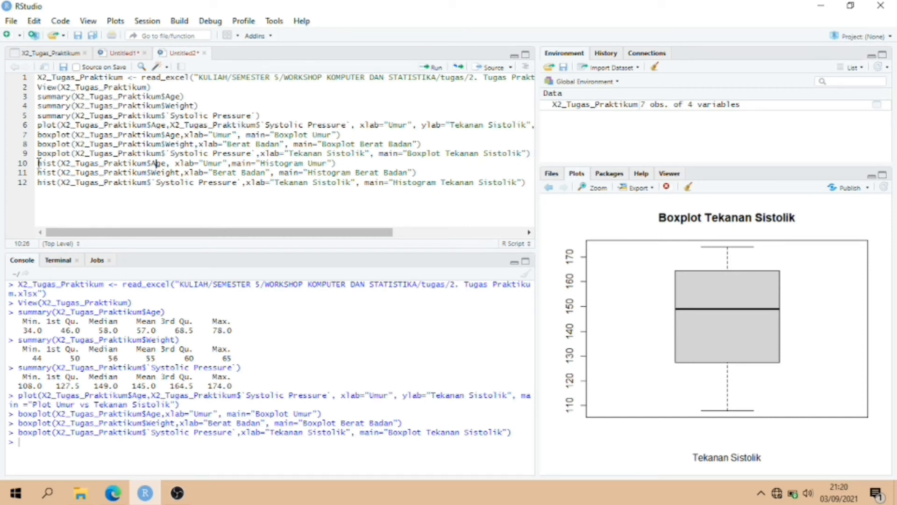
# - Run the three histogram lines together and view the "Histogram Tekanan Sistolik" plot enlarged in its own window
pyautogui.moveTo(38, 162); pyautogui.dragTo(232, 195)
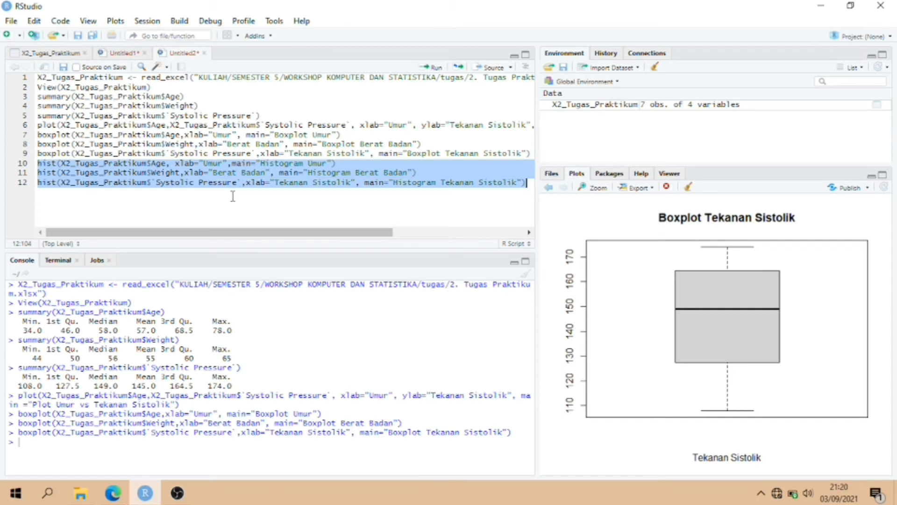
pyautogui.click(428, 69)
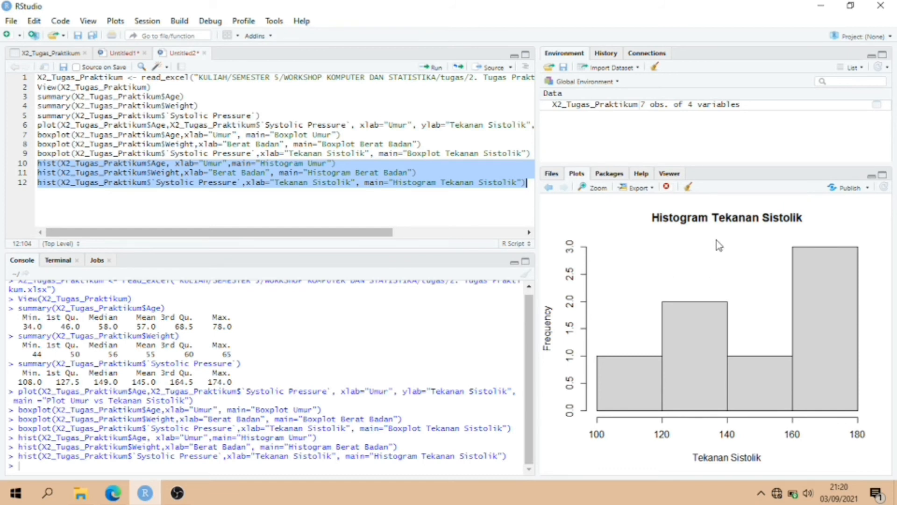
pyautogui.click(603, 188)
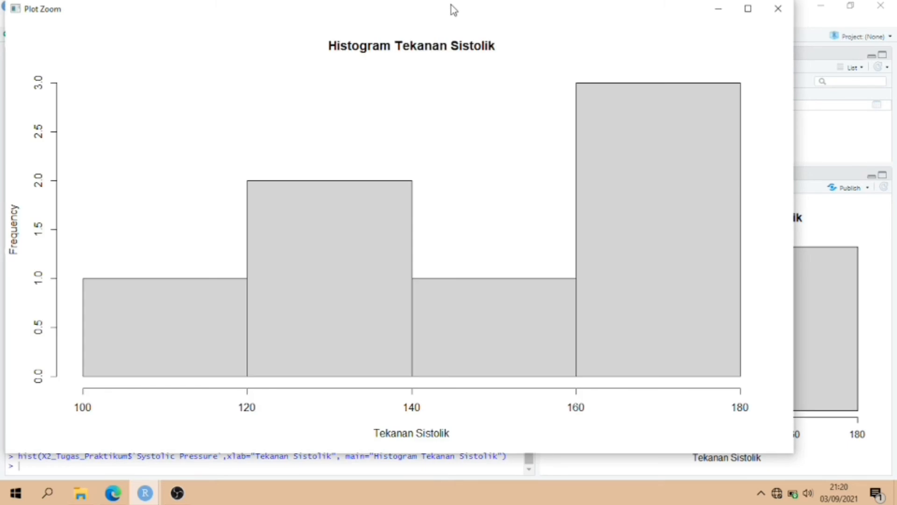
pyautogui.moveTo(453, 10); pyautogui.dragTo(496, 38)
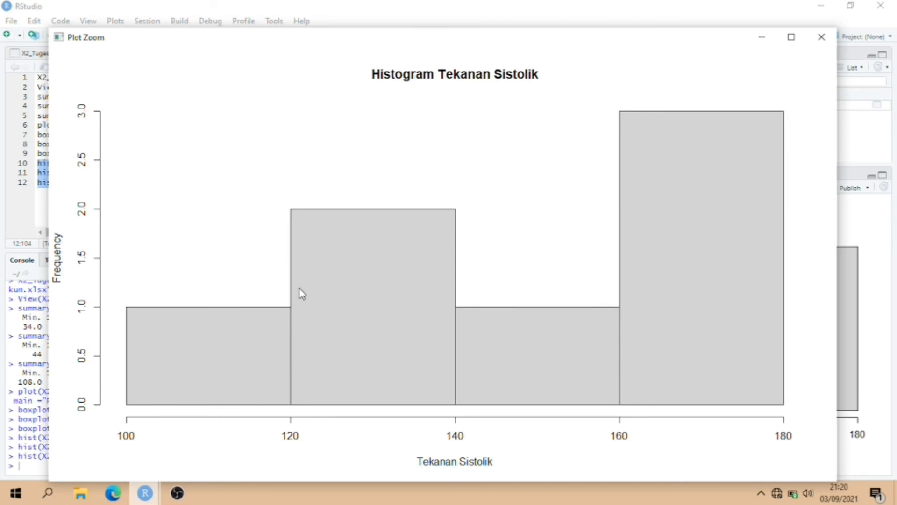
pyautogui.click(822, 37)
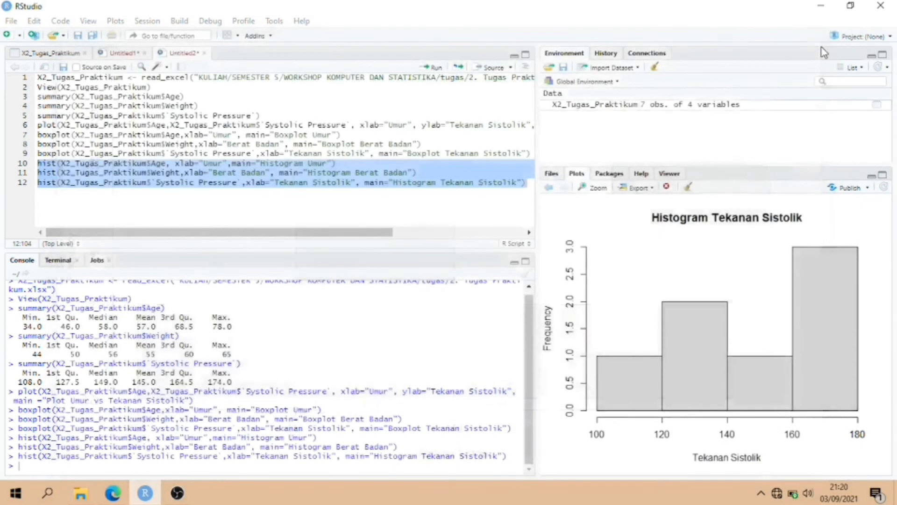
# - Go back through the earlier plots and view the weight and age histograms enlarged
pyautogui.click(548, 188)
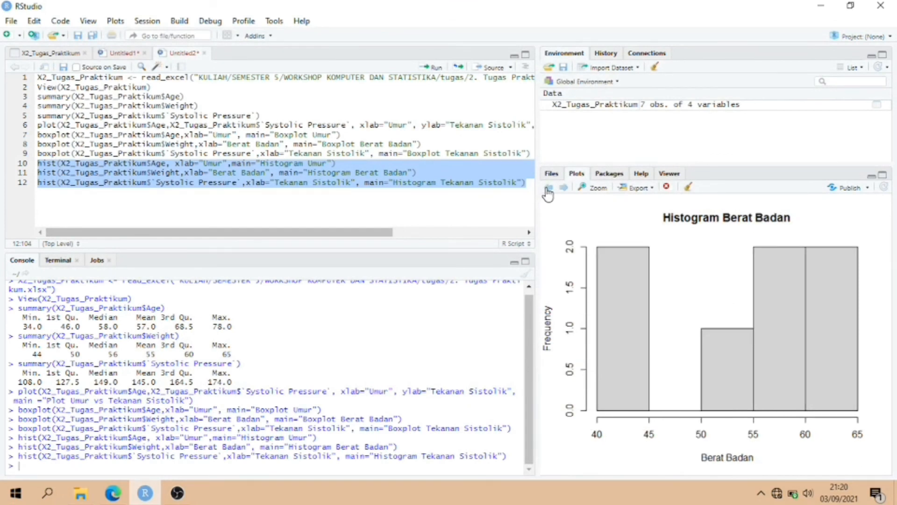
pyautogui.click(598, 189)
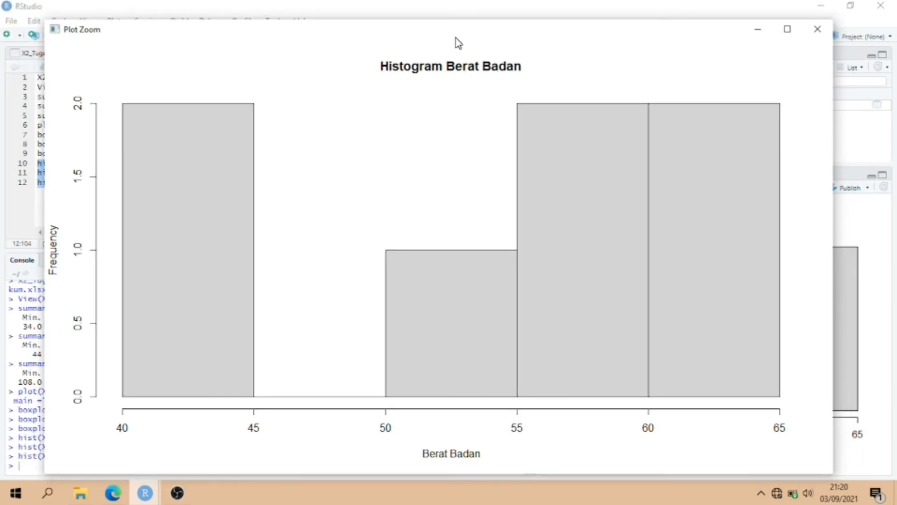
pyautogui.click(751, 35)
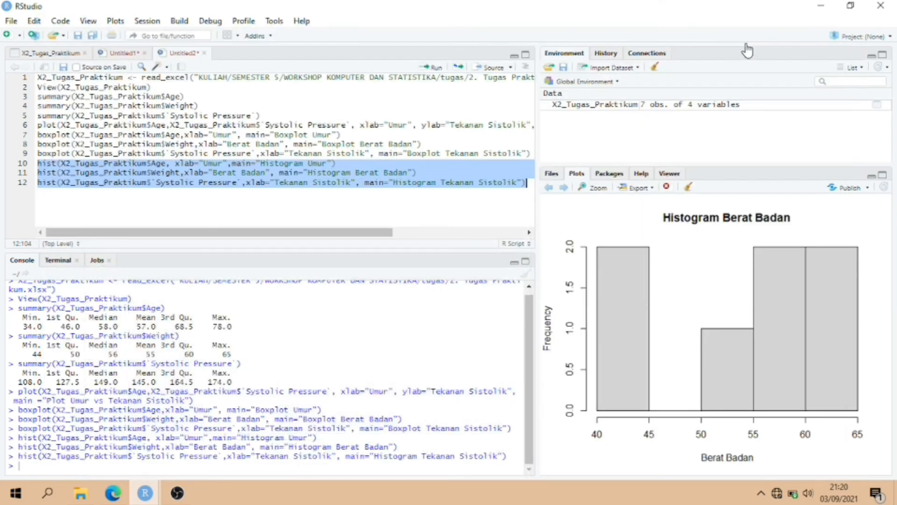
pyautogui.click(549, 187)
pyautogui.click(593, 193)
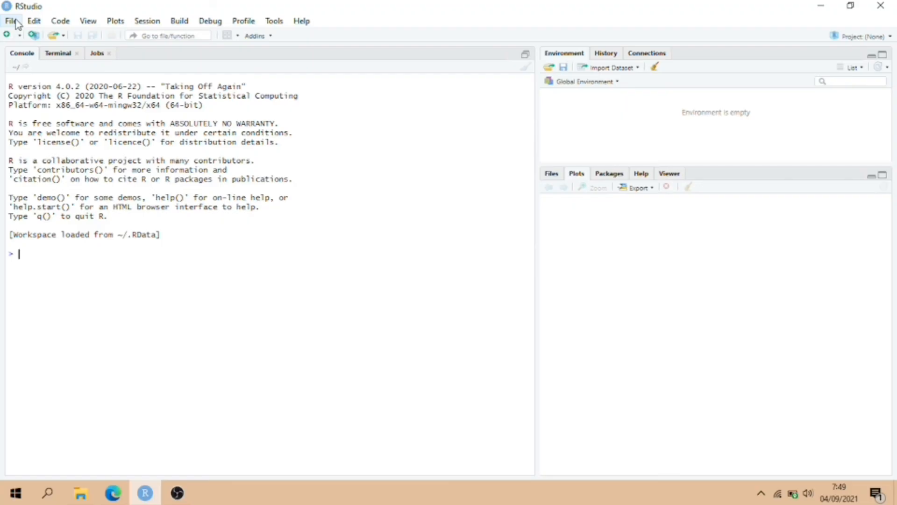
# - Create a new single-file Shiny web application named praktikum1 in the preset workshop directory
pyautogui.click(11, 21)
pyautogui.press('Escape')
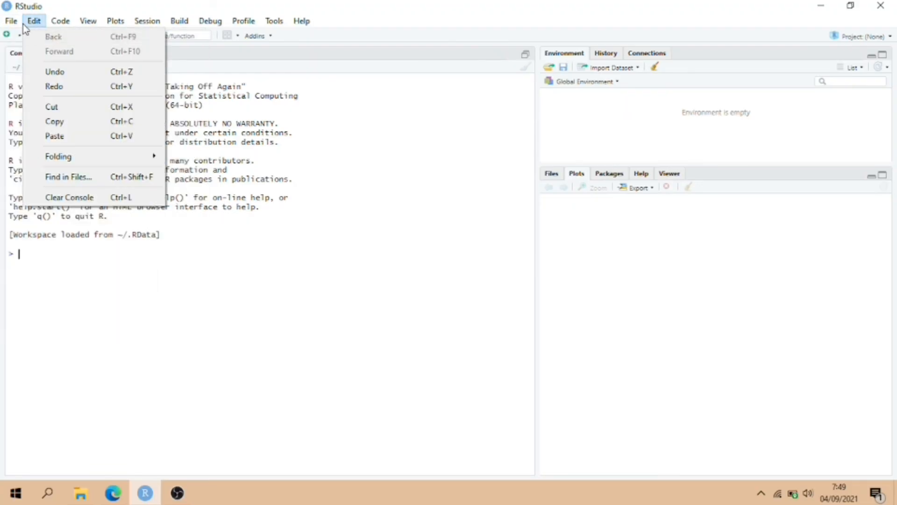
pyautogui.moveTo(18, 24)
pyautogui.moveTo(138, 43)
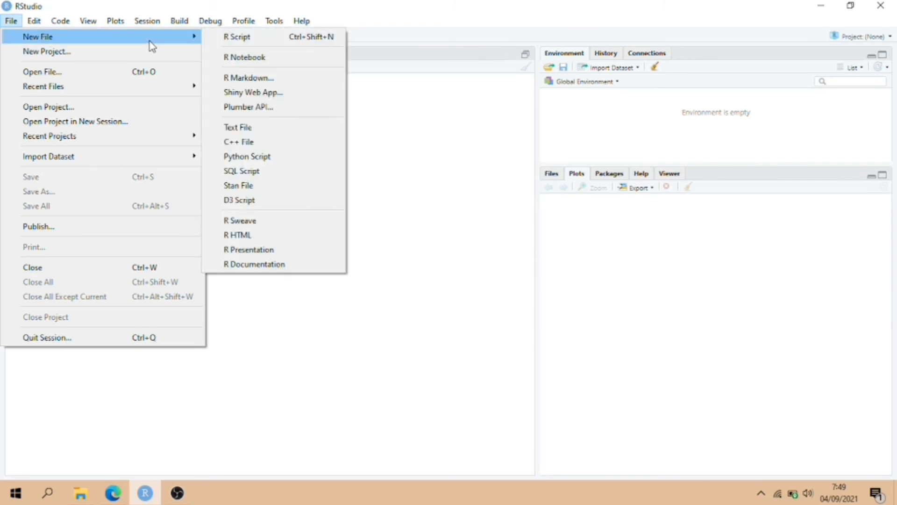
pyautogui.click(252, 93)
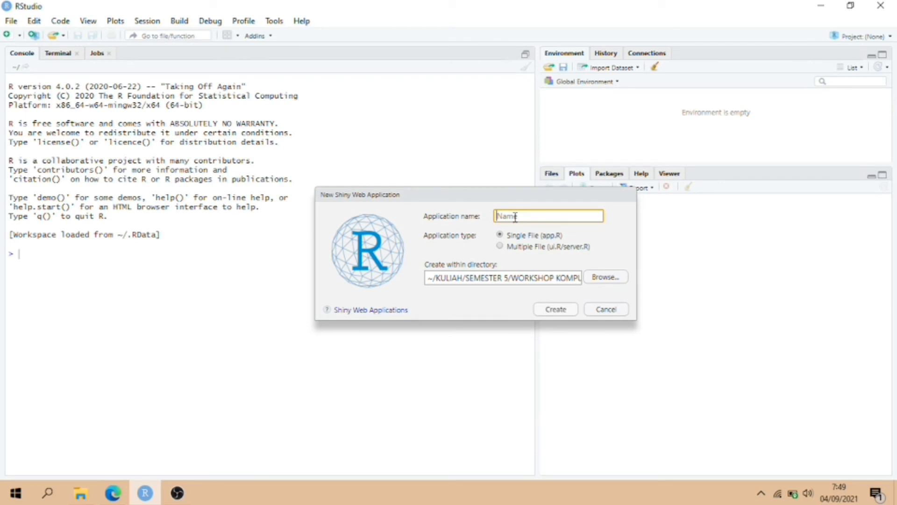
pyautogui.write('praktikum1')
pyautogui.click(553, 282)
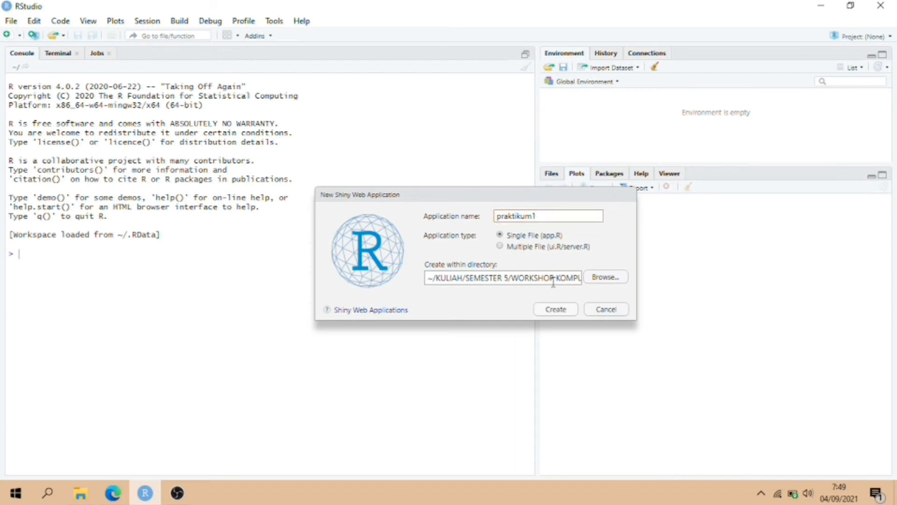
pyautogui.click(553, 311)
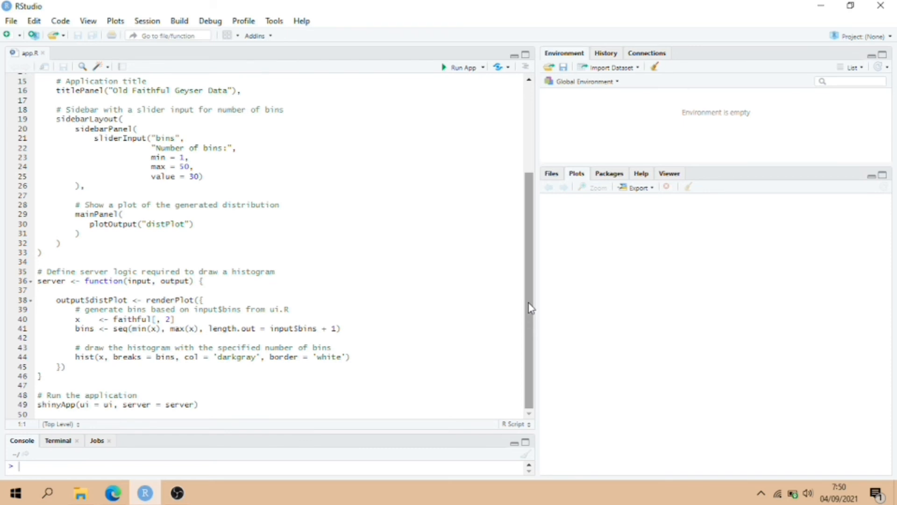
# - Run the template Old Faithful Geyser app and lower its number of bins to try out the histogram
pyautogui.hotkey('ctrl', 'shift', 'Return')
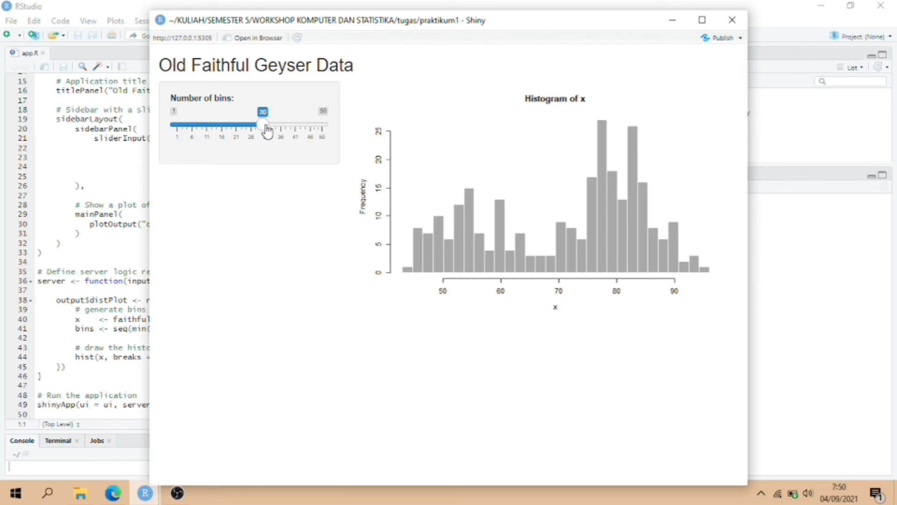
pyautogui.moveTo(265, 127); pyautogui.dragTo(233, 126)
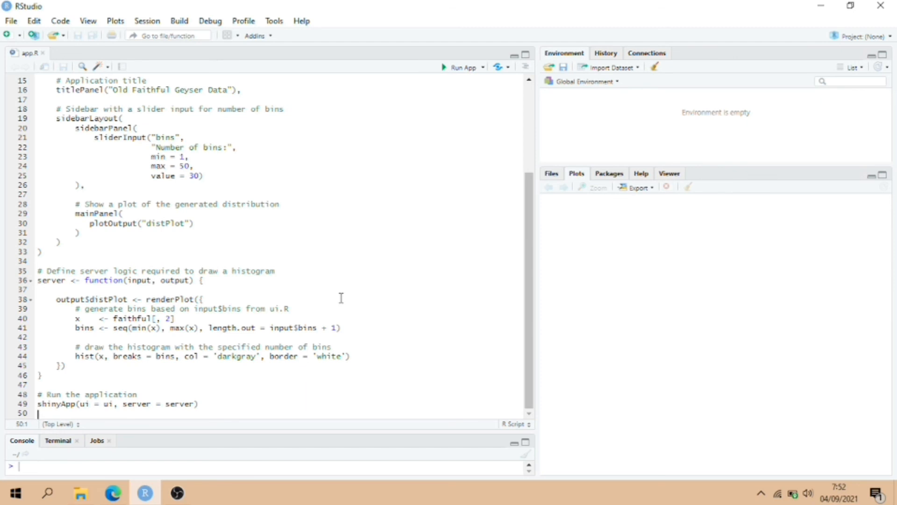
# - Paste the "Jumlahan dua bilangan bulat" Shiny code from line 50 of app.R, with two integer inputs, a Hitung button, and sum and mean outputs
pyautogui.hotkey('ctrl', 'v')
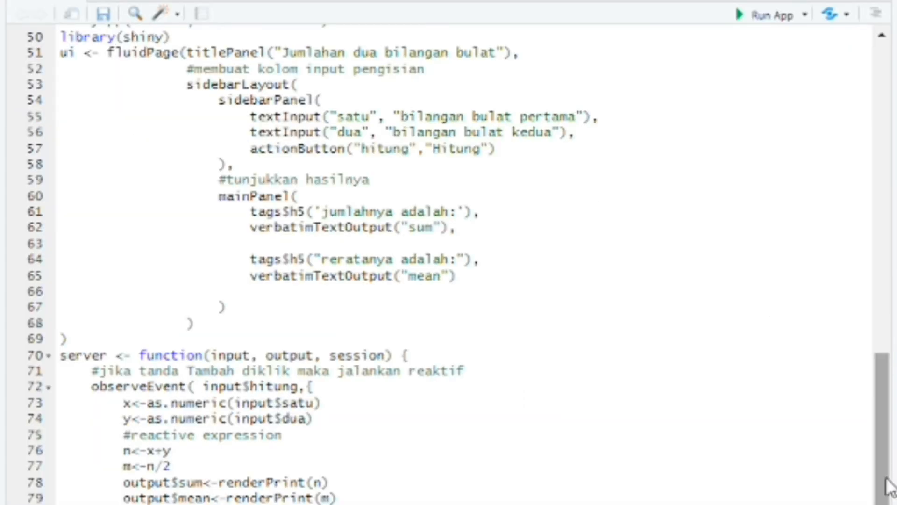
pyautogui.scroll(1, 891, 486)
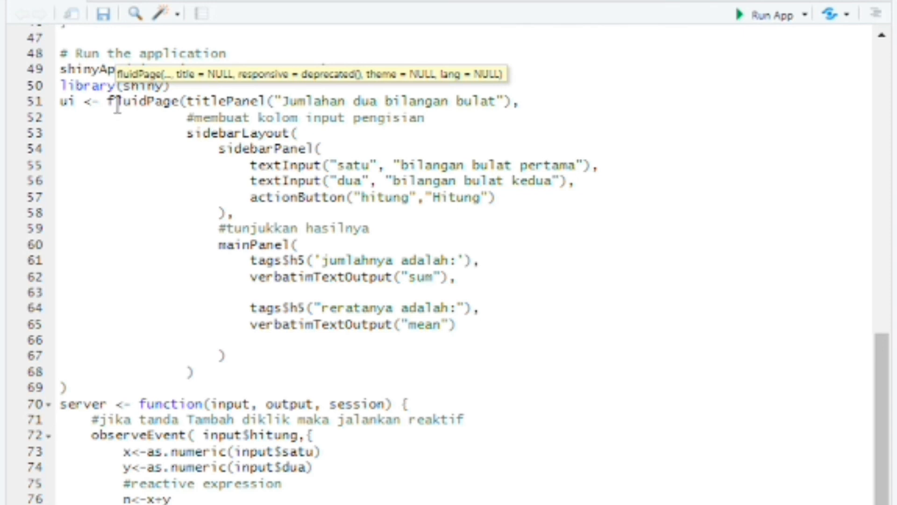
# - Examine the pasted code: the titlePanel, the tags$h5 labels, the verbatimTextOutput calls for "sum" and "mean", and the server function
pyautogui.moveTo(268, 103); pyautogui.dragTo(217, 104)
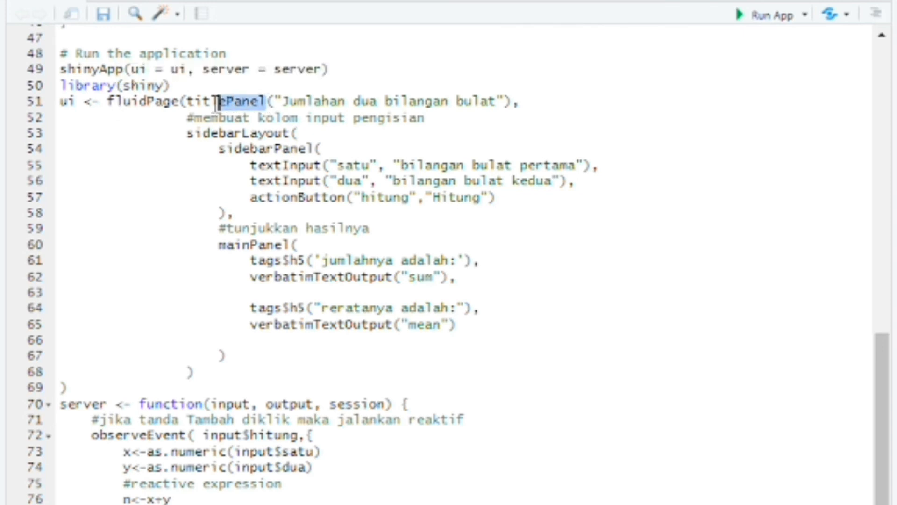
pyautogui.click(299, 102)
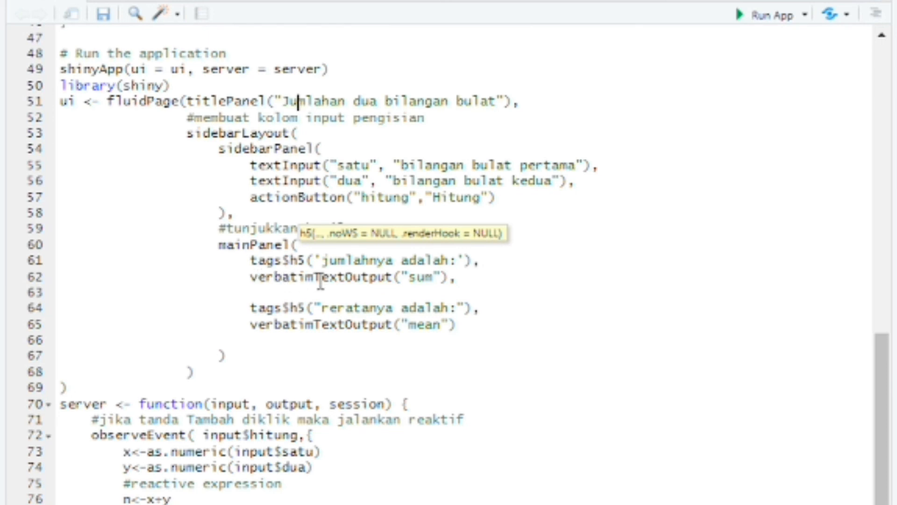
pyautogui.moveTo(400, 278); pyautogui.dragTo(431, 281)
pyautogui.click(275, 323)
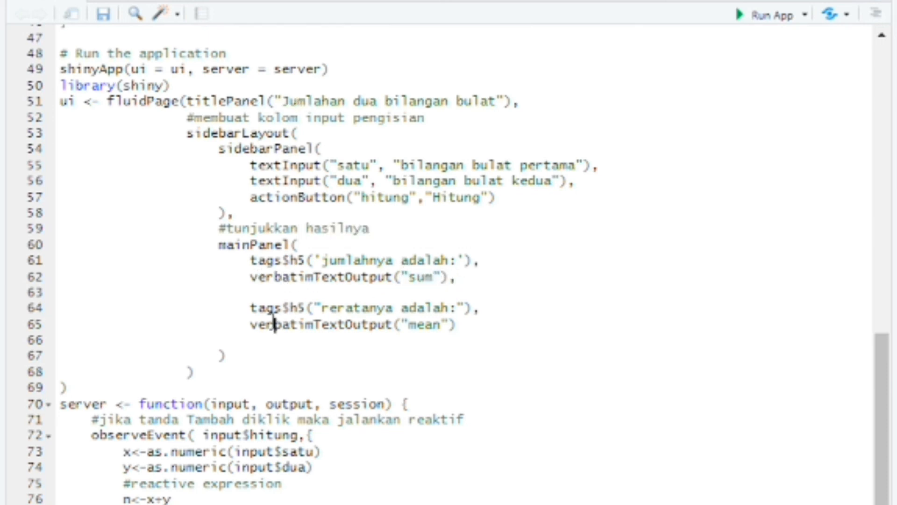
pyautogui.moveTo(236, 311); pyautogui.dragTo(303, 313)
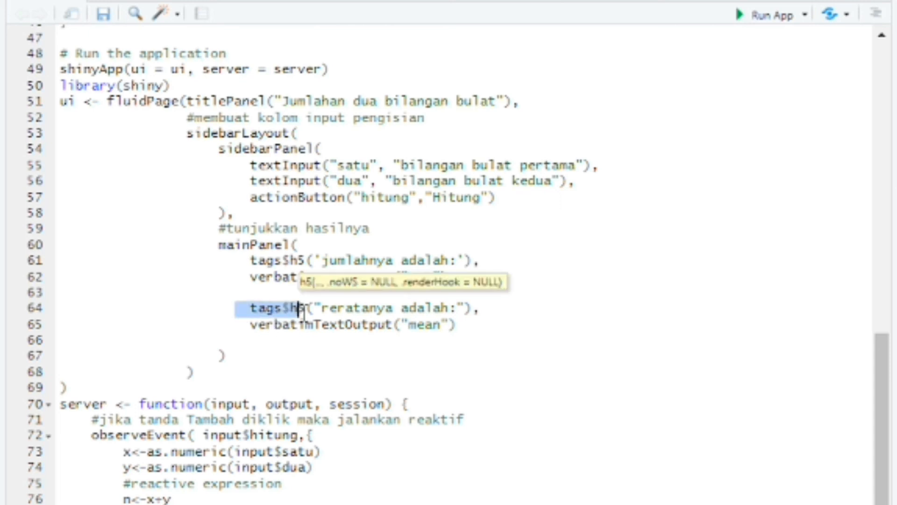
pyautogui.click(329, 310)
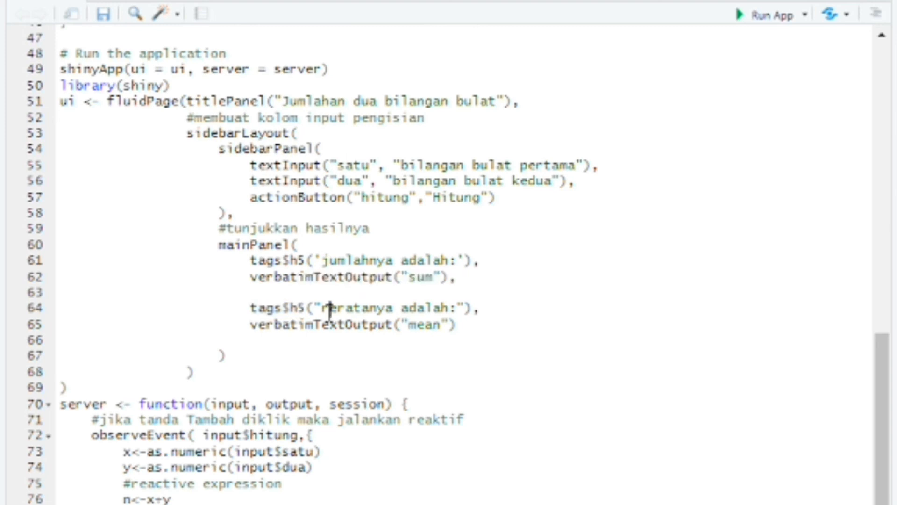
pyautogui.moveTo(329, 310); pyautogui.dragTo(441, 309)
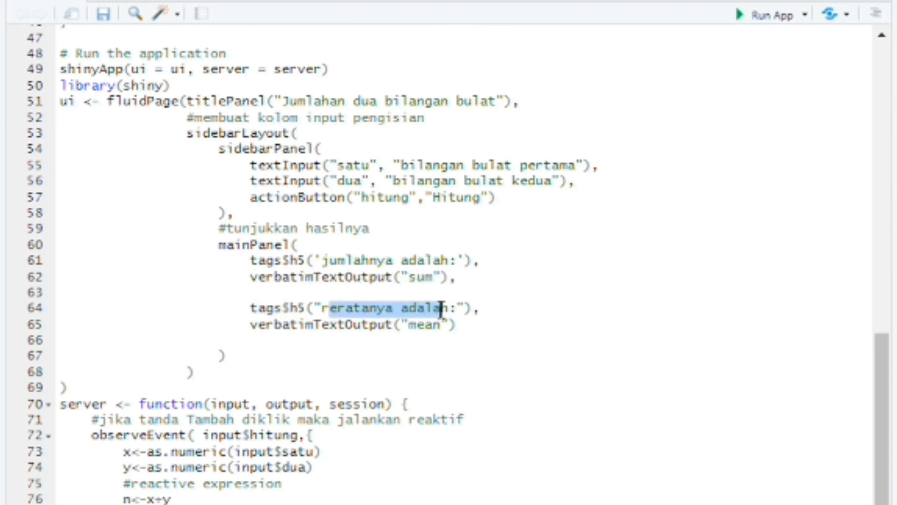
pyautogui.click(274, 327)
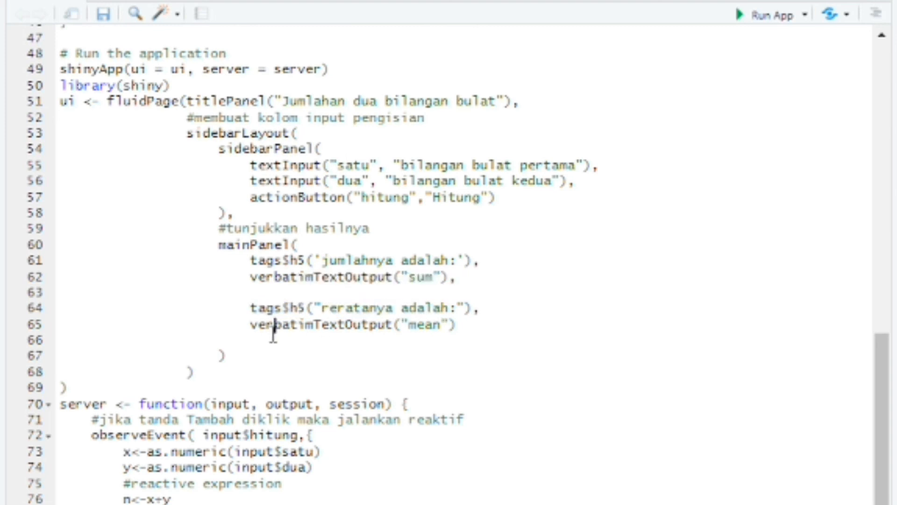
pyautogui.click(418, 325)
pyautogui.moveTo(447, 326); pyautogui.dragTo(408, 326)
pyautogui.click(377, 346)
pyautogui.scroll(-1, 886, 477)
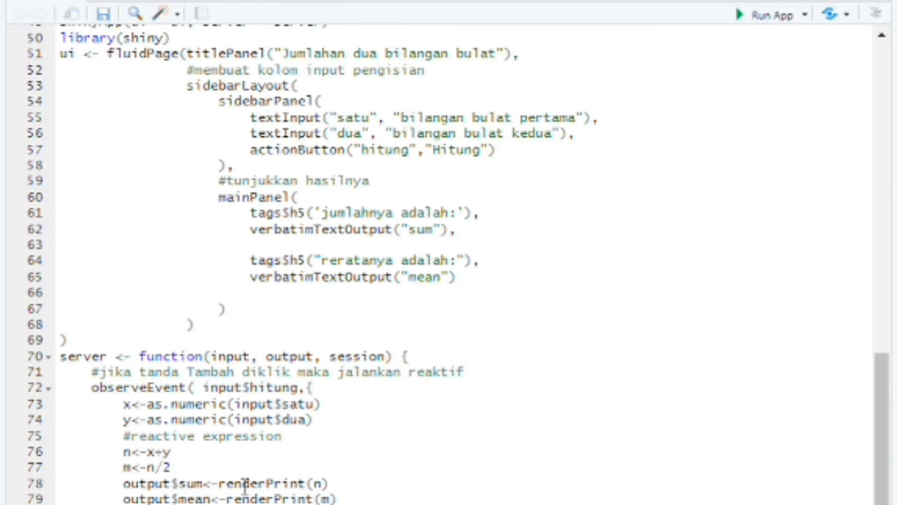
pyautogui.moveTo(243, 486)
# - Run the Shiny app, saving the changes to app.R
pyautogui.click(761, 21)
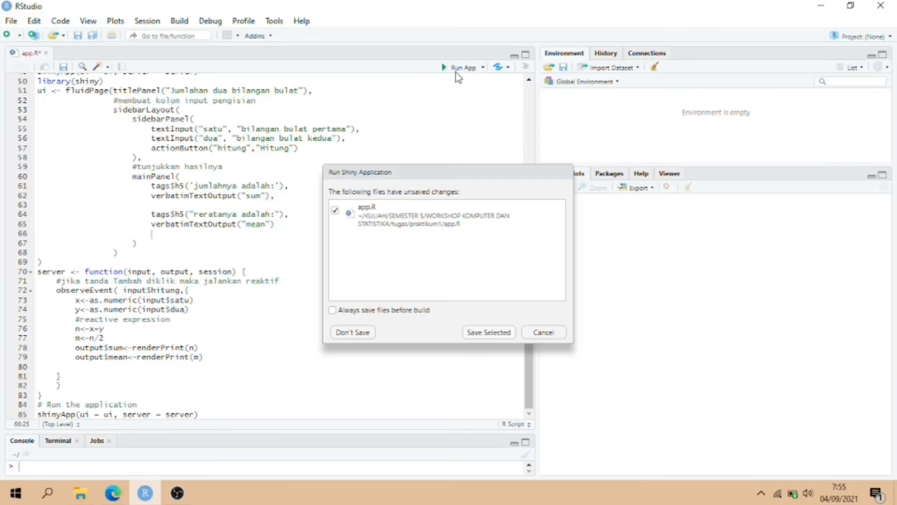
pyautogui.click(489, 331)
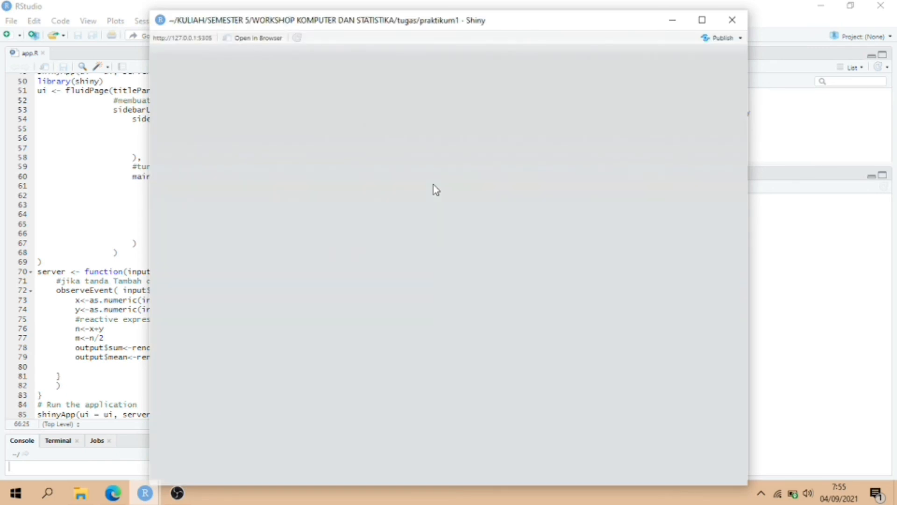
# - Enter 200 as the first integer and 400 as the second in the running app and calculate their sum and mean
pyautogui.click(202, 116)
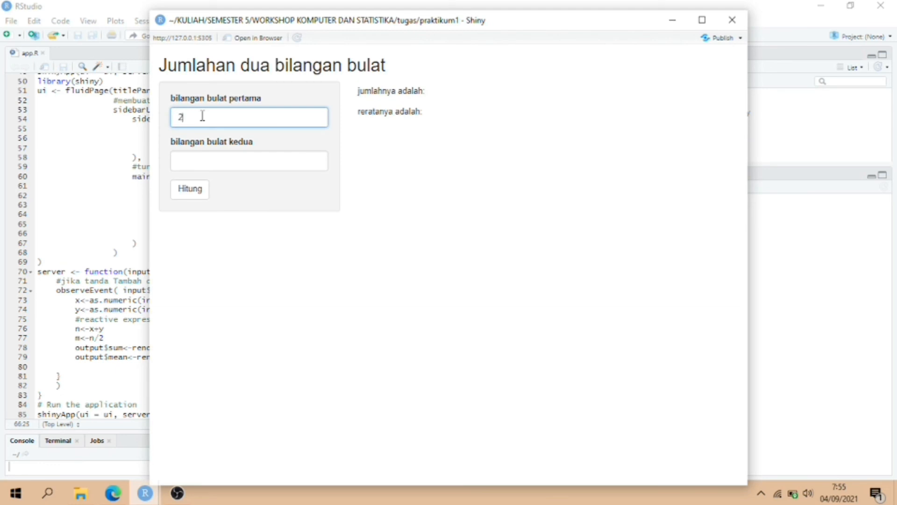
pyautogui.write('200')
pyautogui.click(194, 156)
pyautogui.write('400')
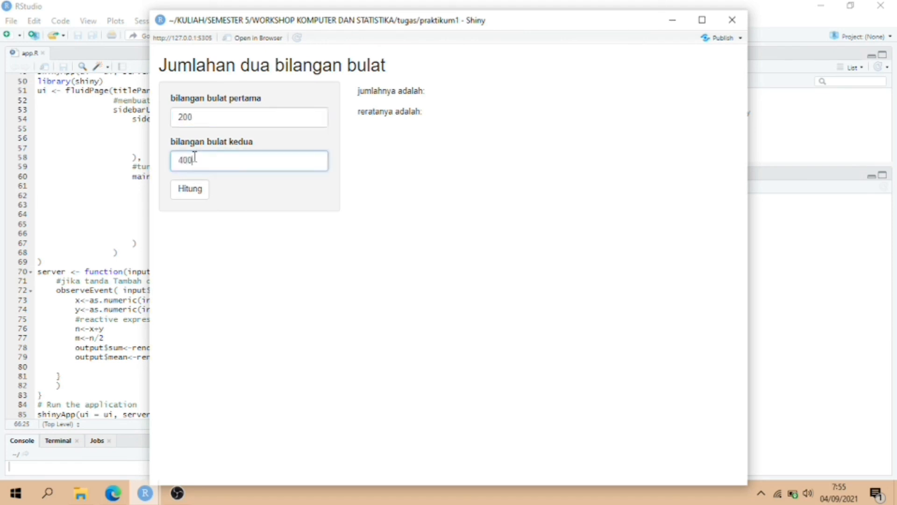
pyautogui.click(189, 194)
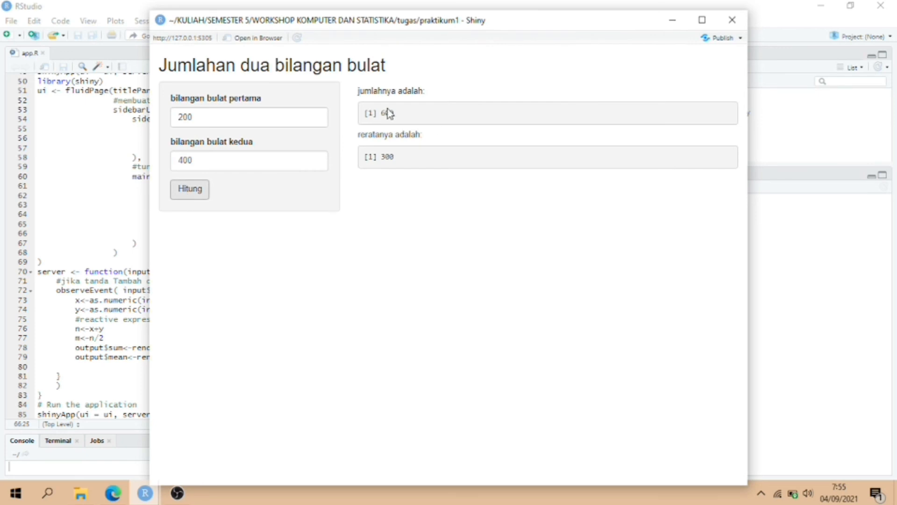